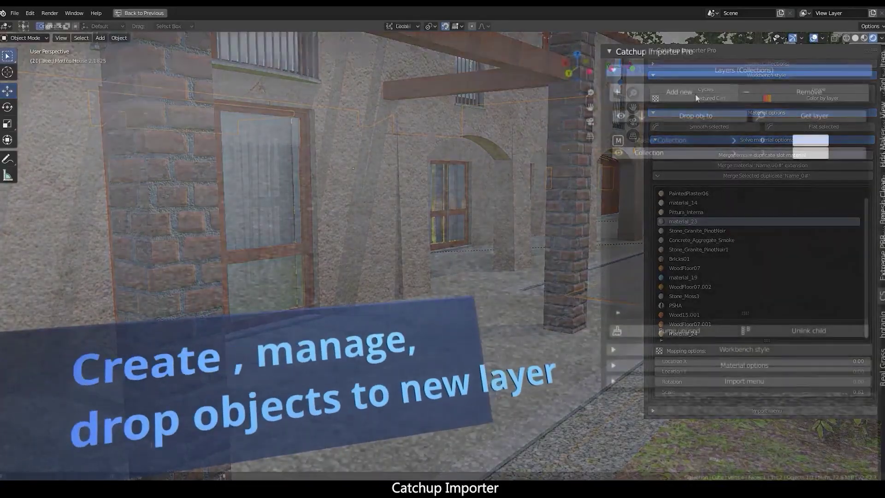
# - Add five new empty layers, then purge all the unused empty layers
pyautogui.click(695, 94)
pyautogui.click(695, 93)
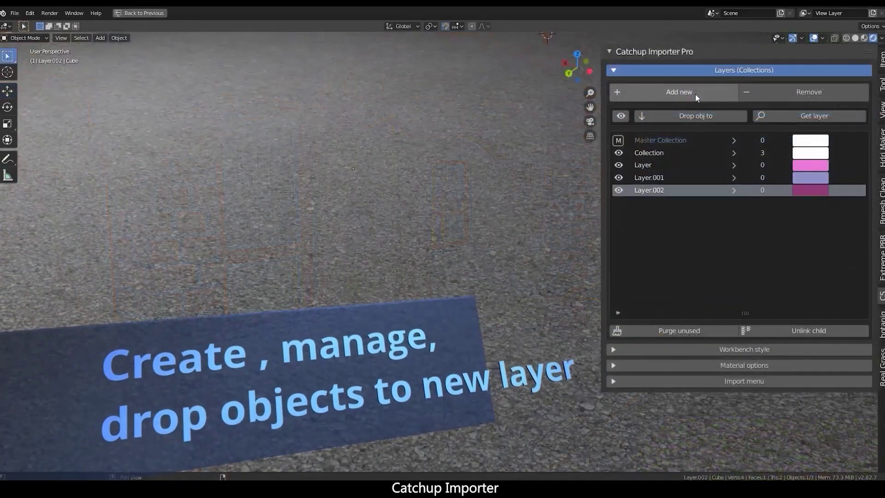
pyautogui.click(695, 93)
pyautogui.click(696, 93)
pyautogui.click(695, 93)
pyautogui.click(695, 93)
pyautogui.click(695, 93)
pyautogui.click(695, 93)
pyautogui.click(695, 93)
pyautogui.click(679, 356)
# - Delete the Collection layer with its objects and merge the numbered Asphalt materials into one
pyautogui.click(803, 93)
pyautogui.click(774, 150)
pyautogui.click(795, 187)
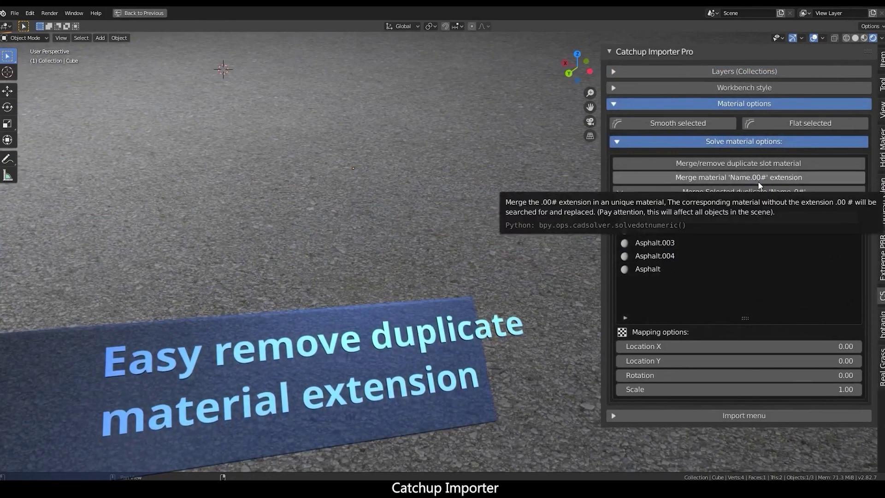
pyautogui.click(757, 182)
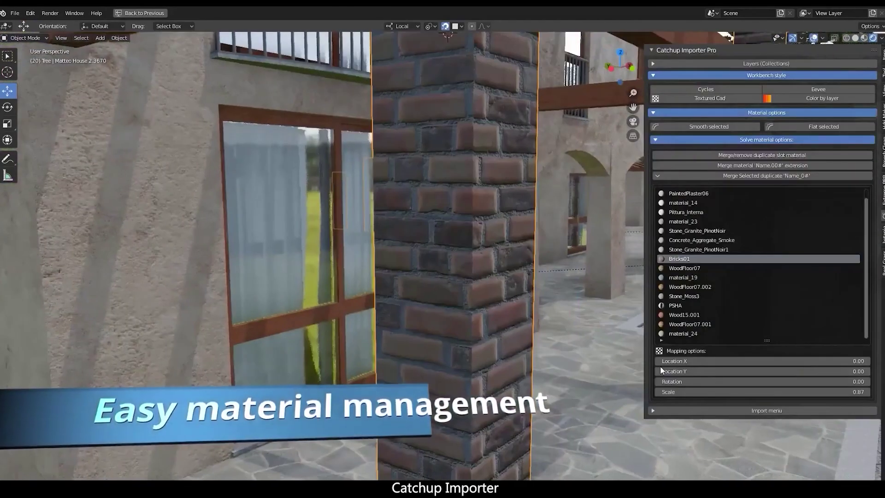
# - Rescale the texture mapping on the asphalt, the plastered wall and the material_23 floor
pyautogui.moveTo(756, 391); pyautogui.dragTo(710, 392)
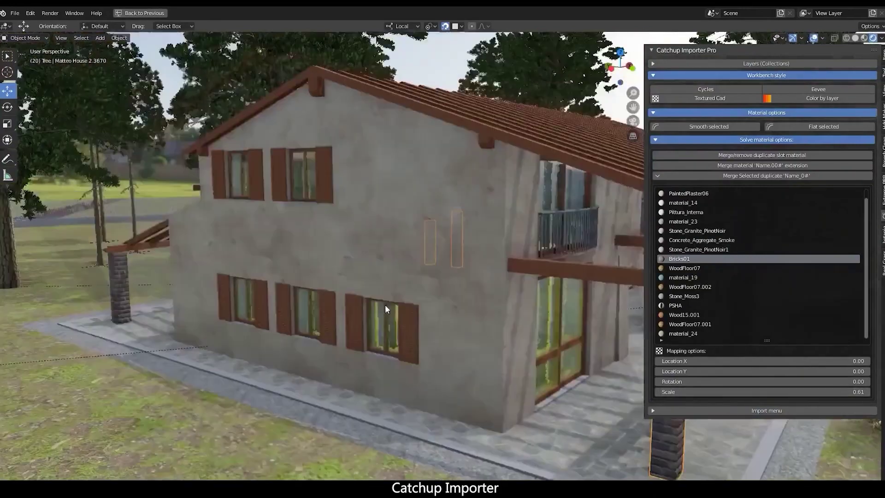
pyautogui.scroll(5, 415, 277)
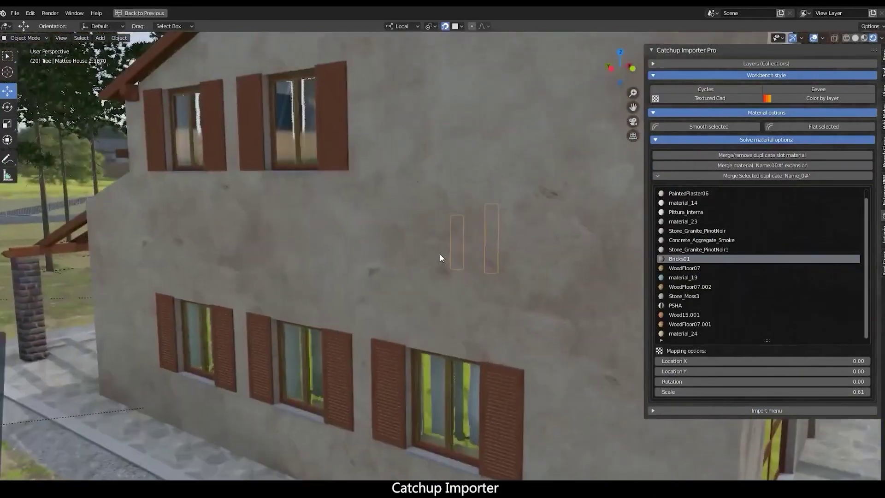
pyautogui.click(440, 253)
pyautogui.moveTo(761, 392); pyautogui.dragTo(811, 392)
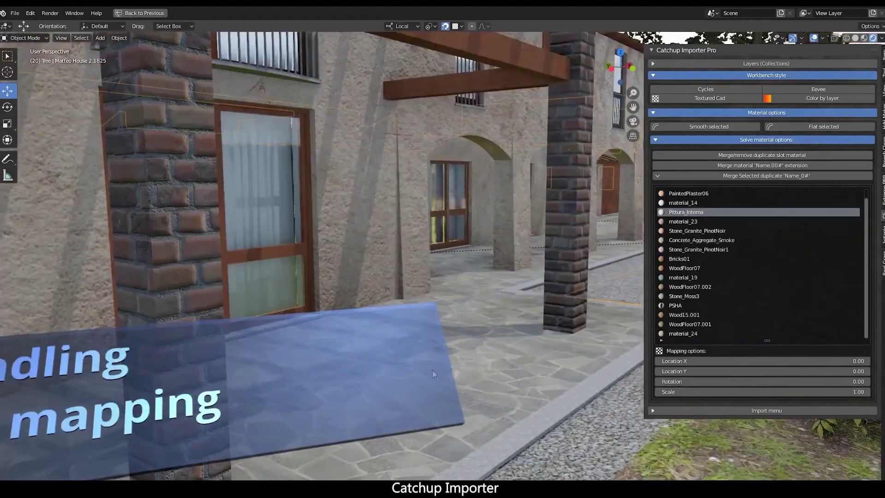
pyautogui.click(684, 222)
pyautogui.moveTo(761, 392); pyautogui.dragTo(784, 392)
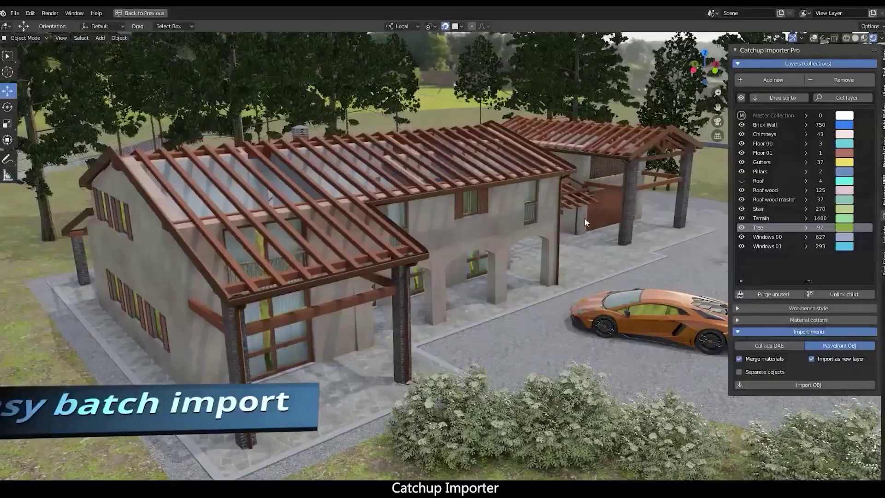
# - Hide the Roof, Roof wood, Floor 01 and Gutters layers, and colour the viewport by layer
pyautogui.moveTo(585, 218); pyautogui.dragTo(646, 207, button='middle')
pyautogui.click(742, 190)
pyautogui.click(741, 161)
pyautogui.click(741, 152)
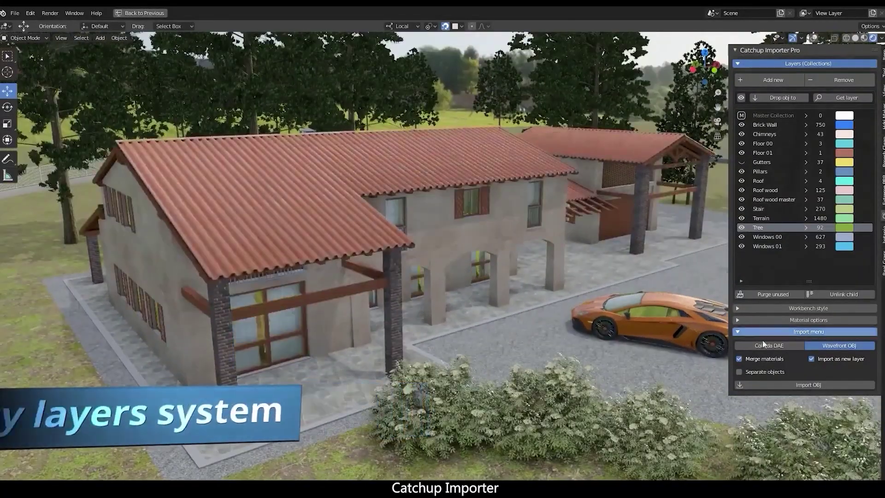
pyautogui.keyDown('ctrl'); pyautogui.click(837, 308); pyautogui.keyUp('ctrl')
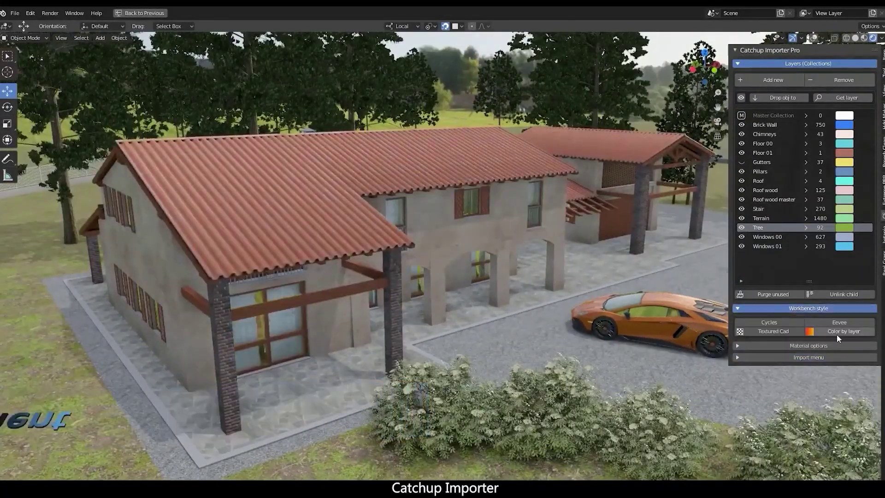
pyautogui.click(837, 332)
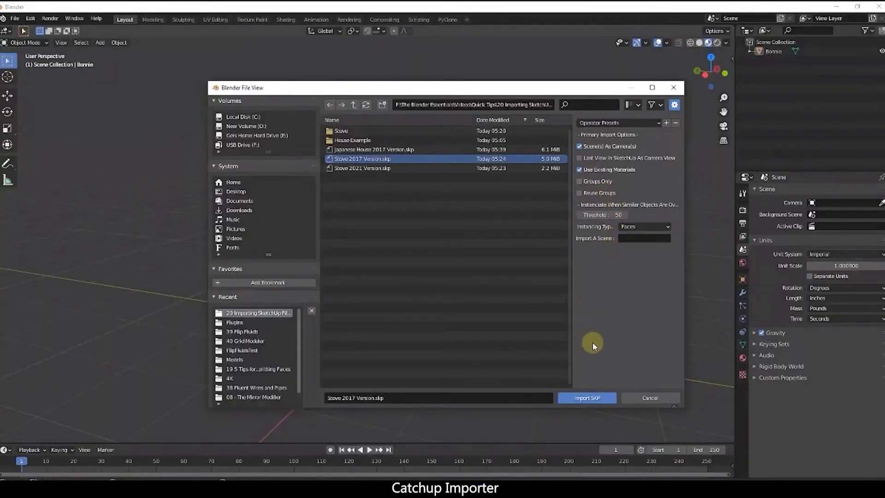
# - Import Stove 2017 beside the dog and view its textures in UV Editing with Material Preview
pyautogui.click(587, 399)
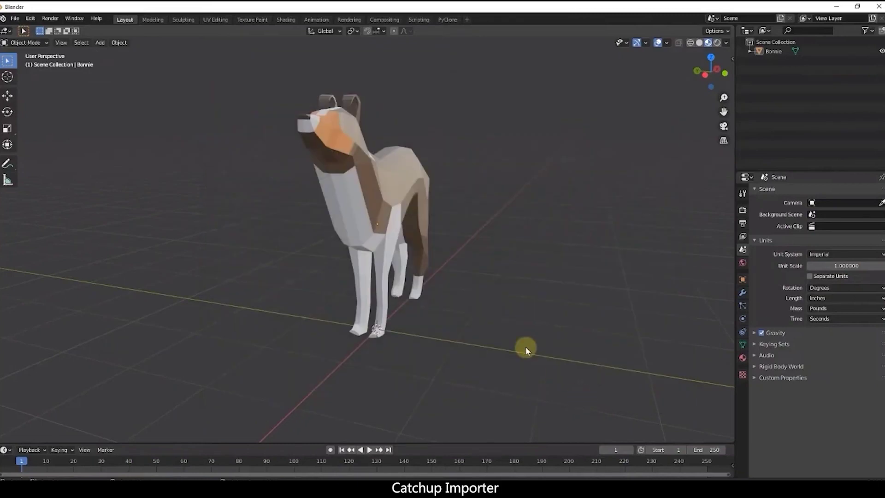
pyautogui.scroll(-6, 434, 223)
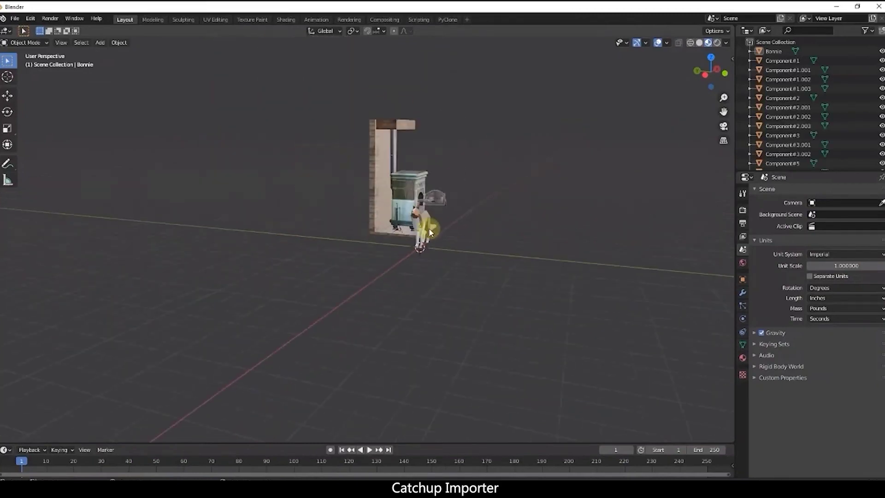
pyautogui.moveTo(533, 198); pyautogui.dragTo(553, 188, button='middle')
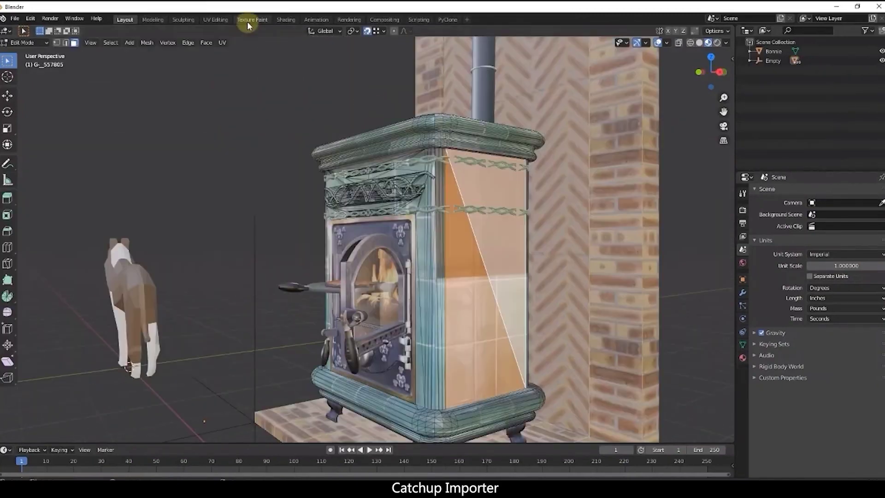
pyautogui.click(215, 20)
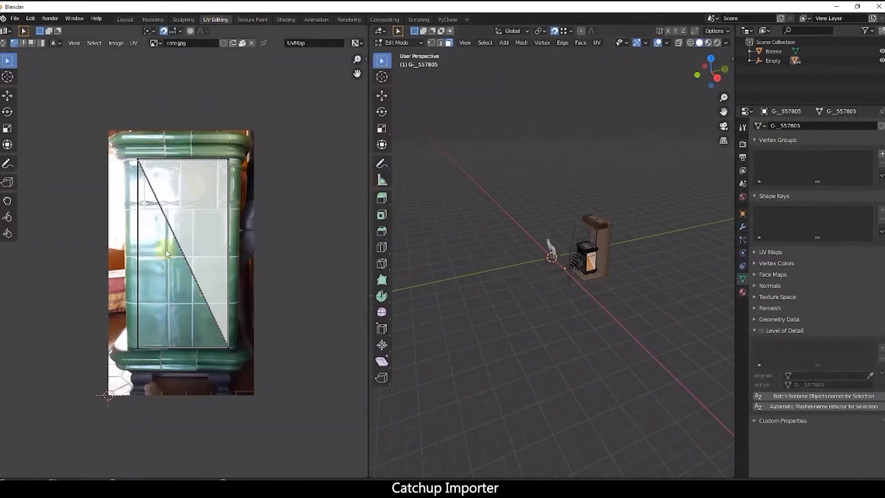
pyautogui.scroll(8, 532, 265)
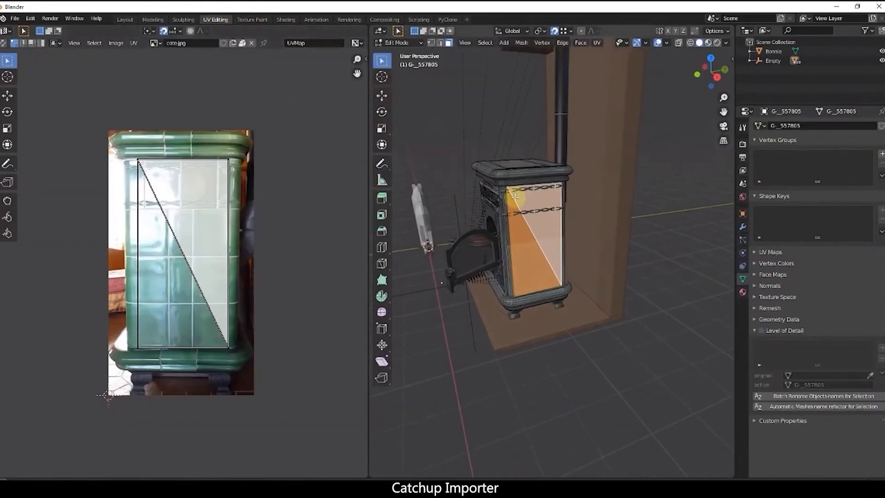
pyautogui.click(708, 43)
pyautogui.scroll(5, 535, 274)
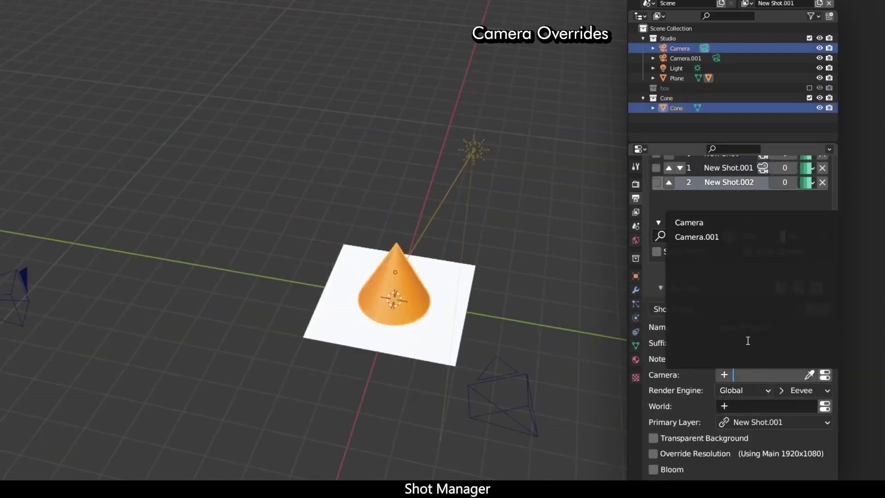
# - Set a camera override, colour the shots red, and move New Shot.002 to index 50
pyautogui.click(735, 239)
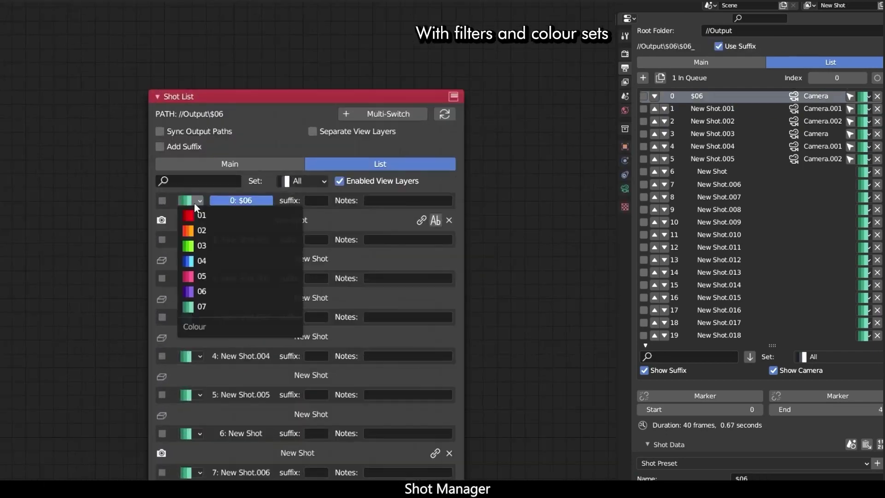
pyautogui.click(196, 207)
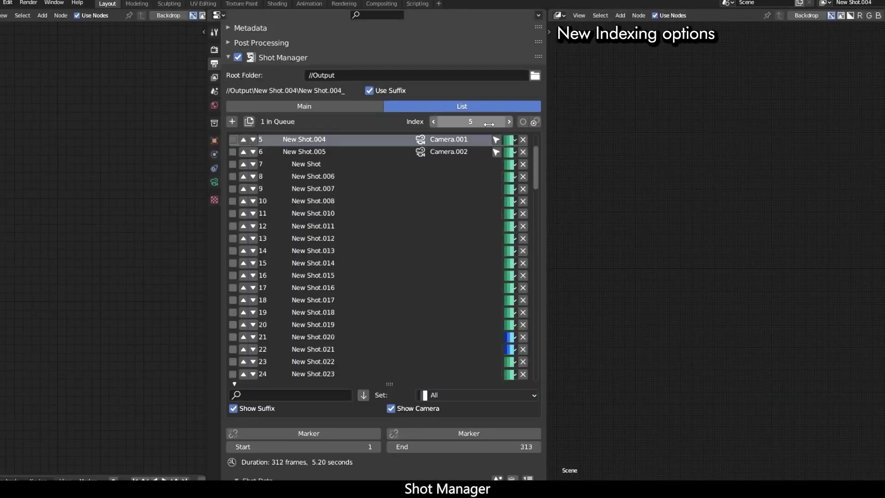
pyautogui.scroll(-4, 348, 241)
pyautogui.click(528, 400)
pyautogui.click(530, 431)
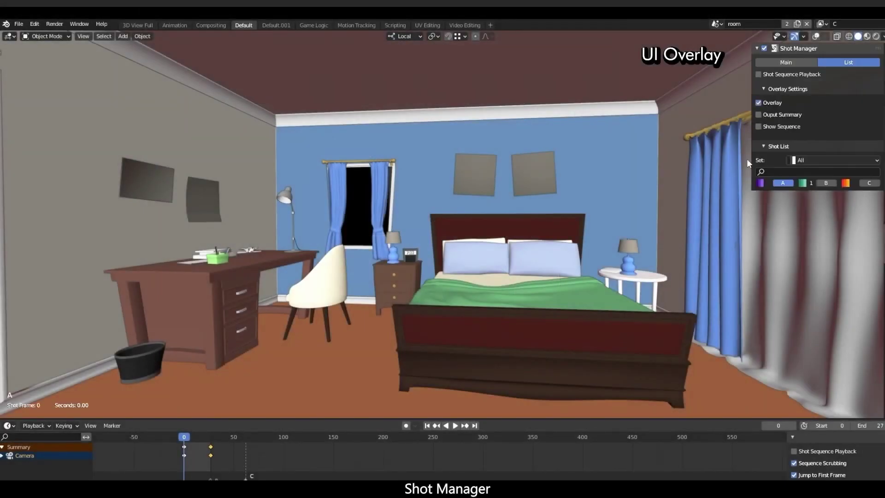
# - Turn on the output summary overlay and shot sequence playback, then scrub through shots A, B and C
pyautogui.click(778, 114)
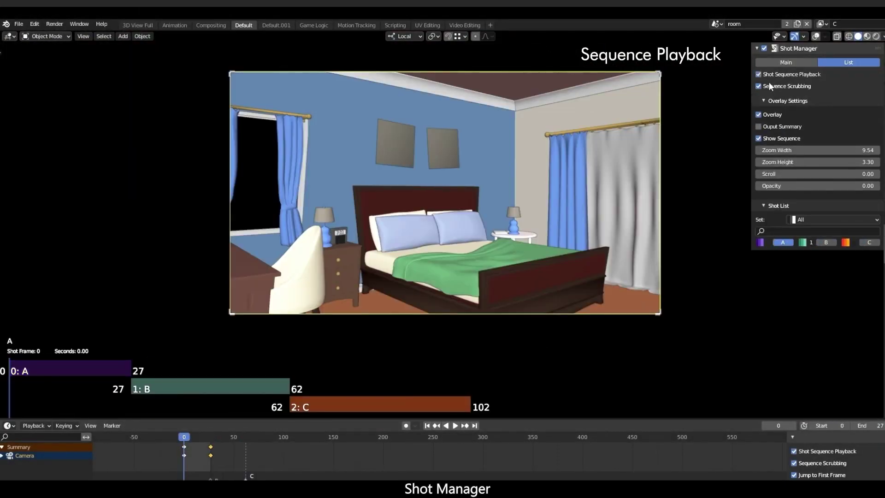
pyautogui.click(258, 438)
pyautogui.moveTo(259, 459)
pyautogui.mouseDown()
pyautogui.moveTo(234, 463)
pyautogui.moveTo(243, 459)
pyautogui.mouseUp()
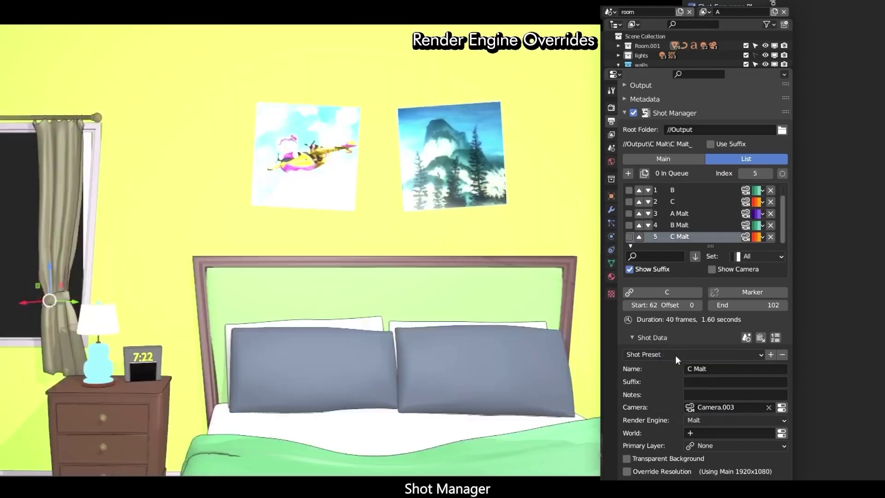
pyautogui.click(674, 225)
pyautogui.click(673, 214)
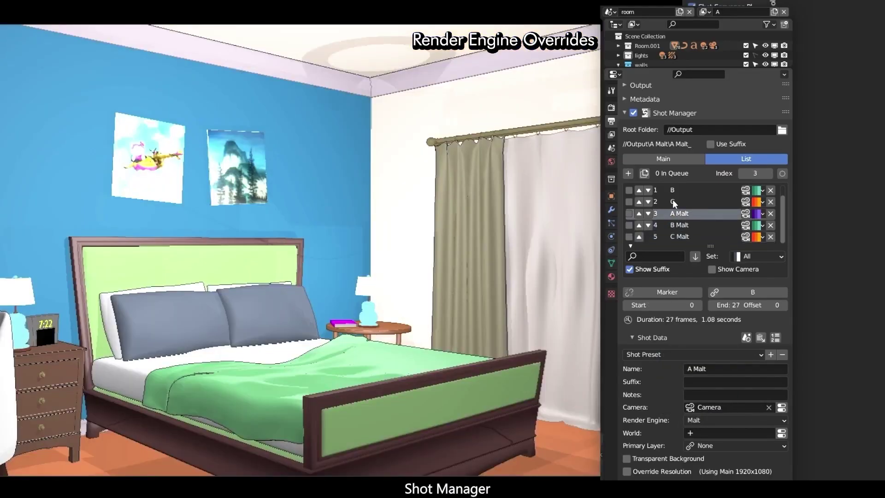
# - Make shot 1:B active and enable PNG previews for the Preview output group
pyautogui.click(674, 202)
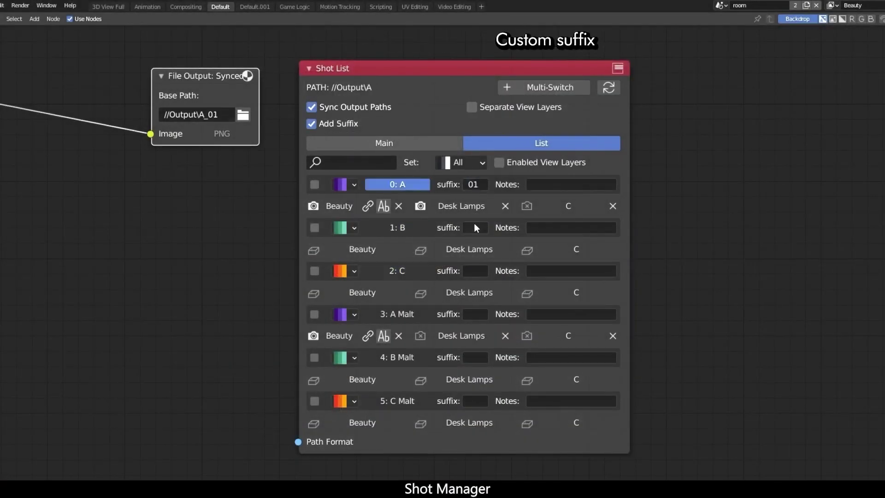
pyautogui.scroll(-3, 396, 273)
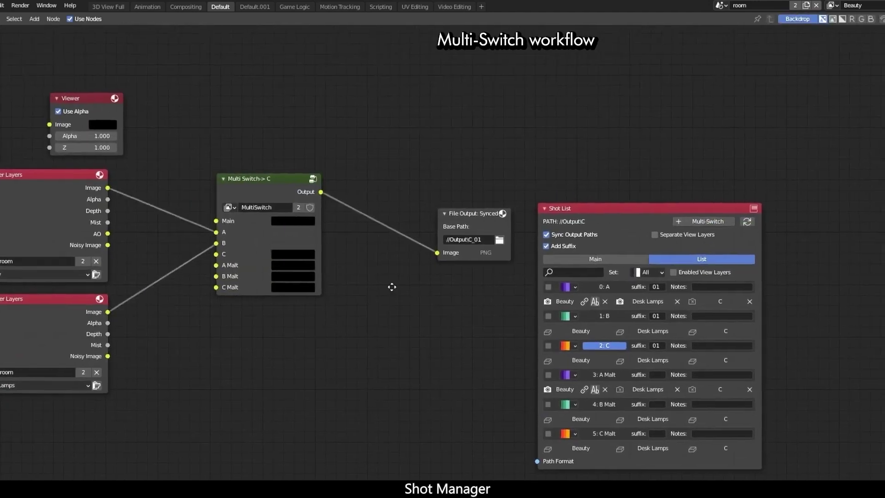
pyautogui.moveTo(468, 129); pyautogui.dragTo(731, 145)
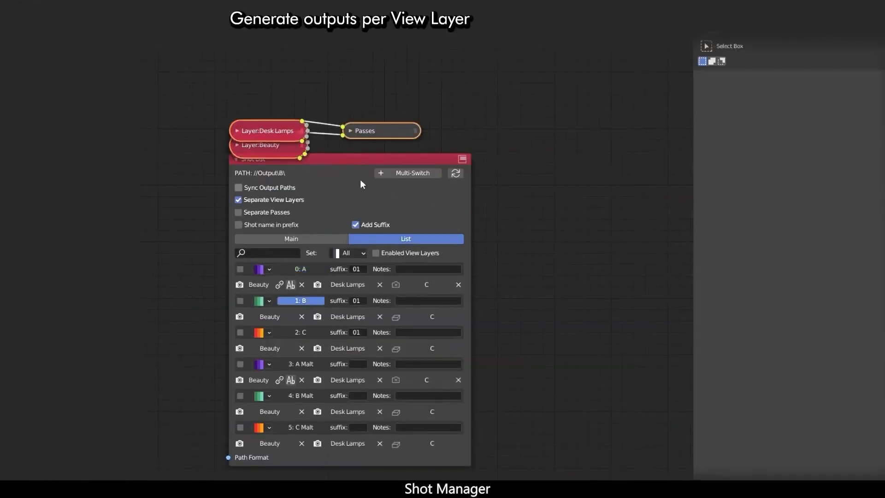
pyautogui.click(303, 317)
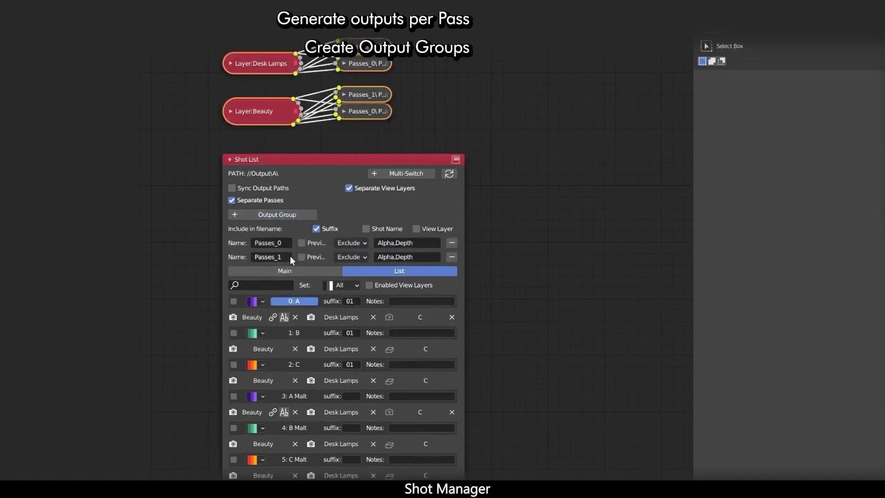
pyautogui.click(313, 257)
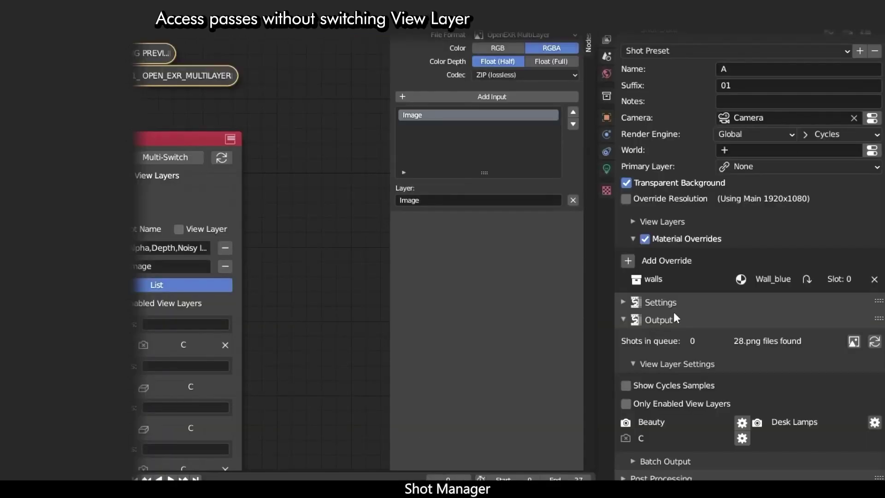
# - Start the batch render of the shots
pyautogui.scroll(-15, 673, 312)
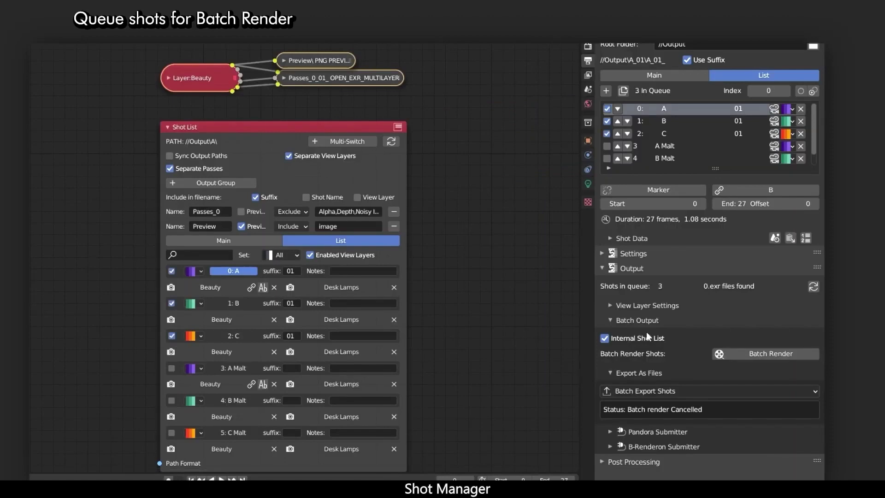
pyautogui.click(767, 354)
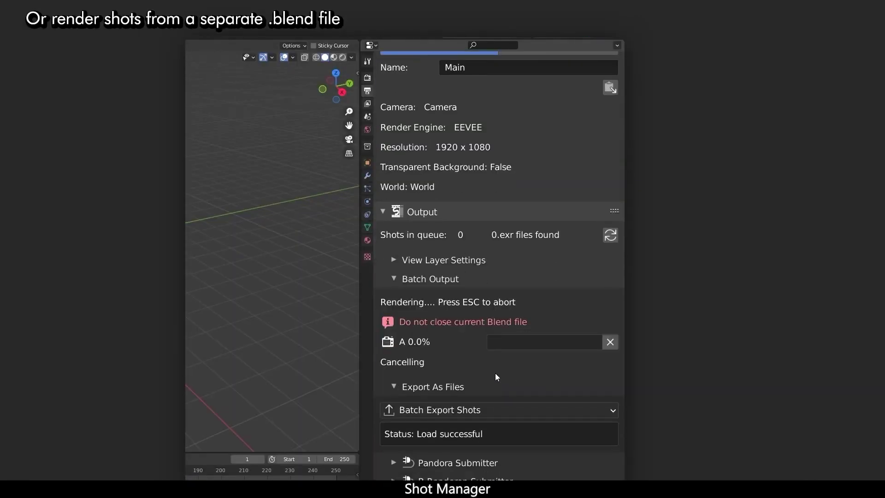
pyautogui.scroll(1, 399, 397)
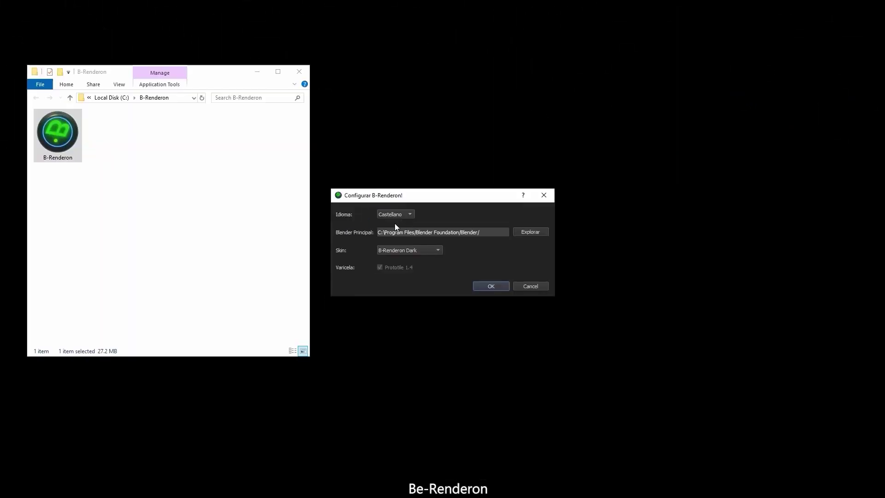
# - Point B-Renderon's setup at the Blender install folder and open the main window
pyautogui.click(527, 232)
pyautogui.click(689, 434)
pyautogui.scroll(-1, 421, 252)
pyautogui.scroll(-1, 422, 256)
pyautogui.click(492, 285)
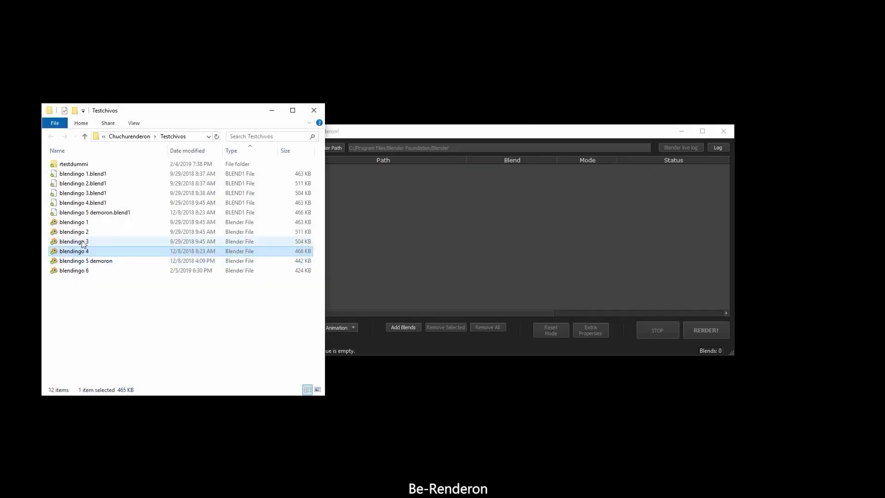
# - Drag blendingo files 1–3, then blendingo 4–6, into the render queue
pyautogui.keyDown('shift'); pyautogui.click(73, 222); pyautogui.keyUp('shift')
pyautogui.moveTo(74, 222); pyautogui.dragTo(585, 182)
pyautogui.click(74, 251)
pyautogui.keyDown('shift'); pyautogui.click(74, 270); pyautogui.keyUp('shift')
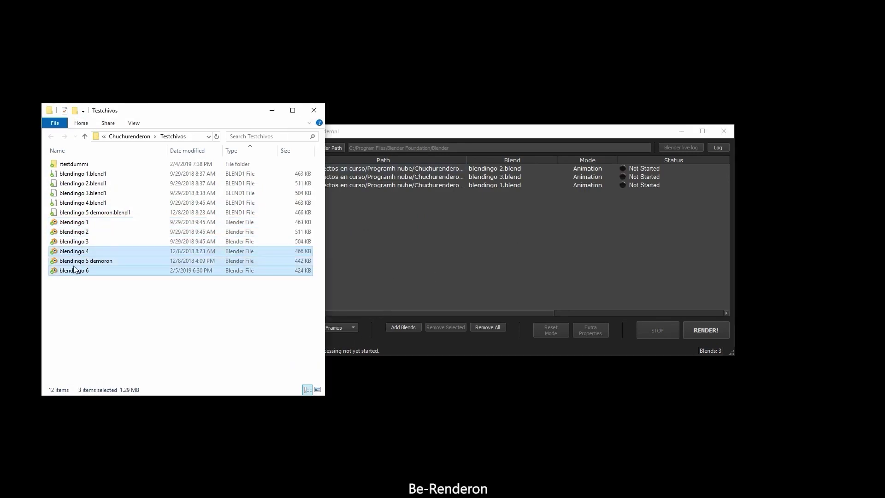
pyautogui.moveTo(88, 271); pyautogui.dragTo(486, 268)
# - Give blendingo 6 frame 315, confirm blendingo 4's frame list, and start rendering
pyautogui.click(500, 252)
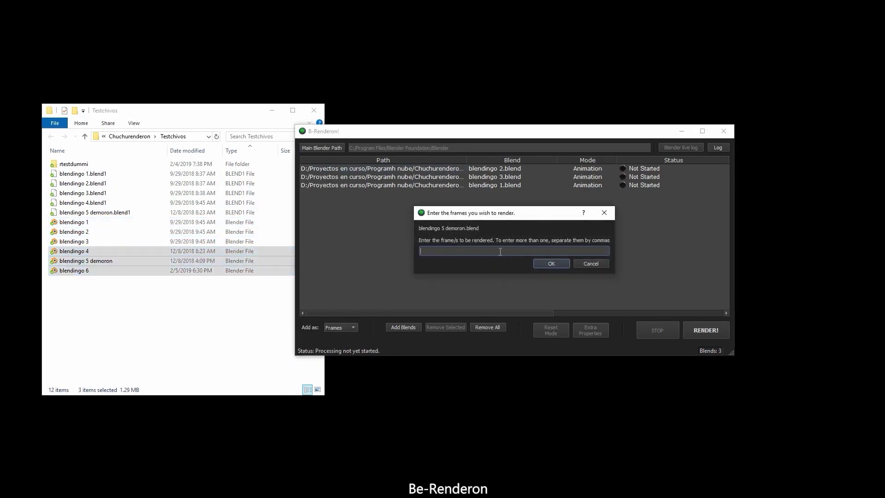
pyautogui.write('315')
pyautogui.press('Return')
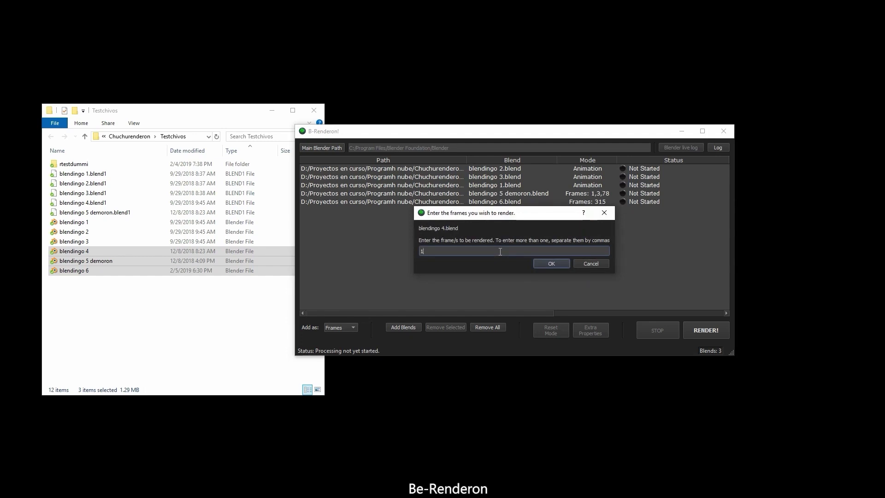
pyautogui.press('Return')
pyautogui.click(701, 330)
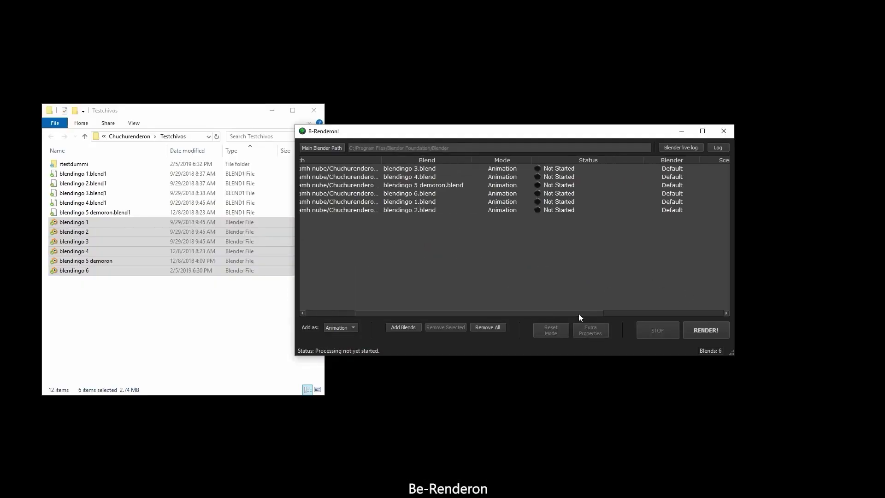
# - Assign the 2.8B Blender build folder to the selected blends through Extra Properties
pyautogui.rightClick(371, 194)
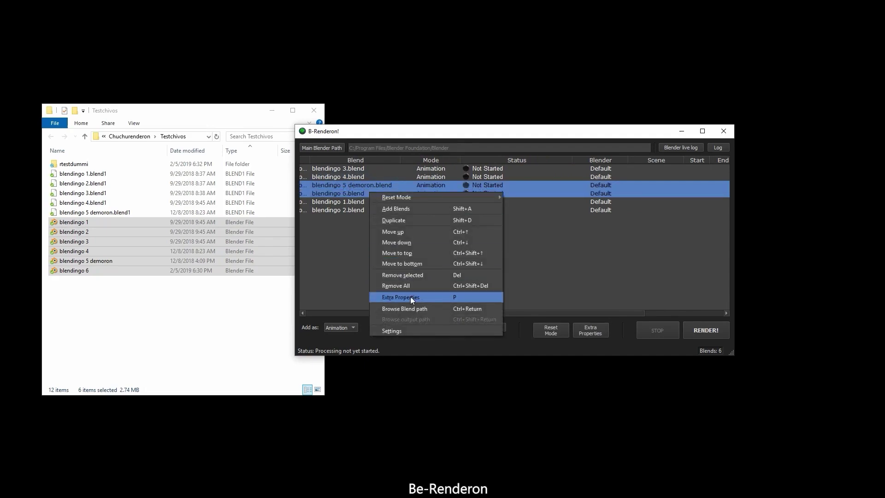
pyautogui.click(411, 297)
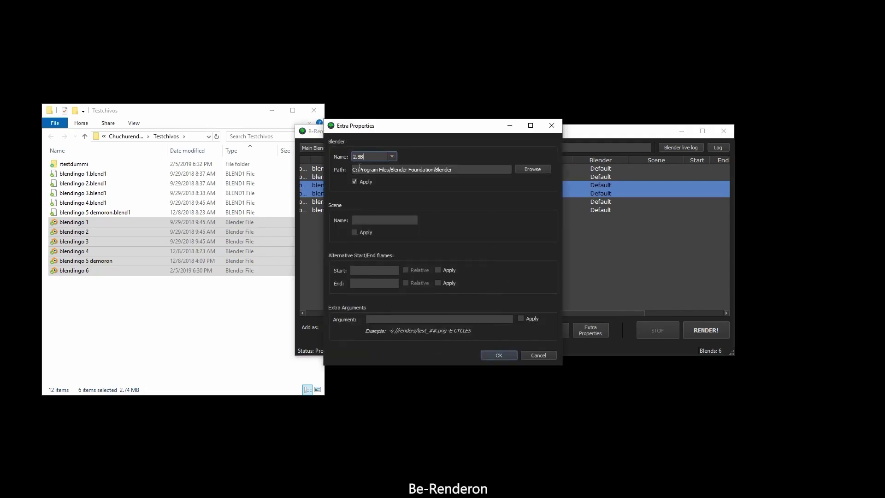
pyautogui.click(521, 169)
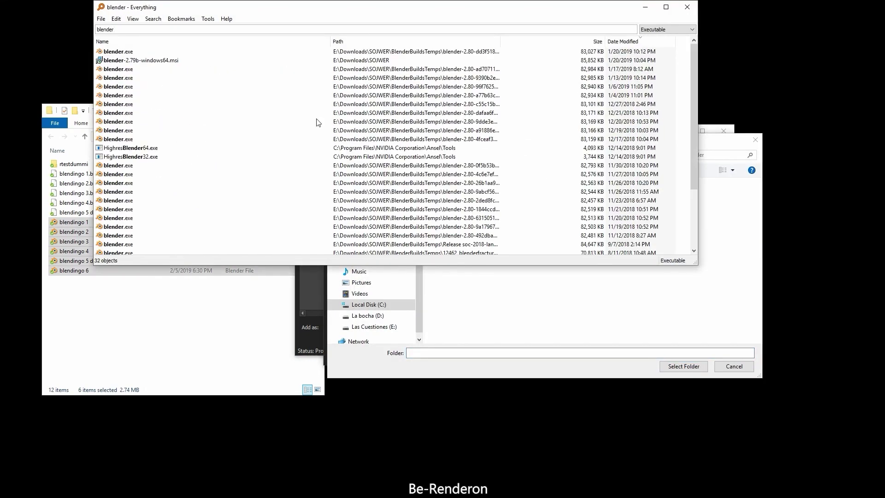
pyautogui.press('Escape')
pyautogui.click(616, 155)
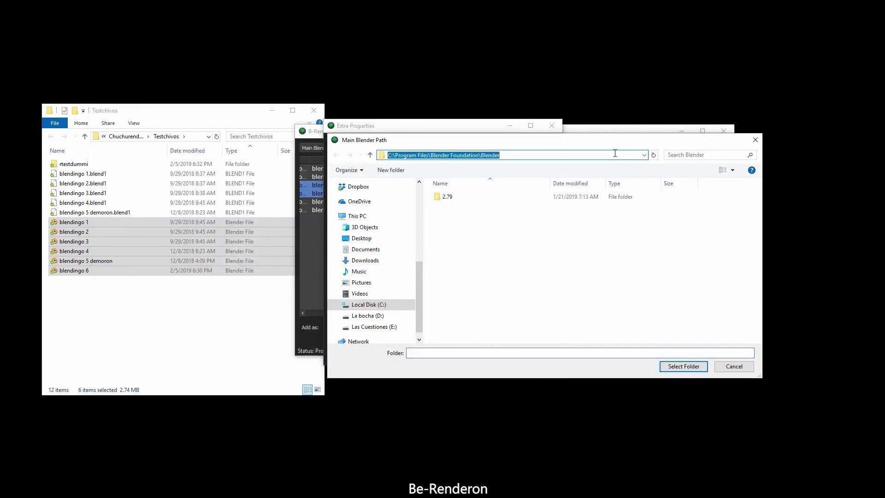
pyautogui.click(683, 367)
pyautogui.click(499, 355)
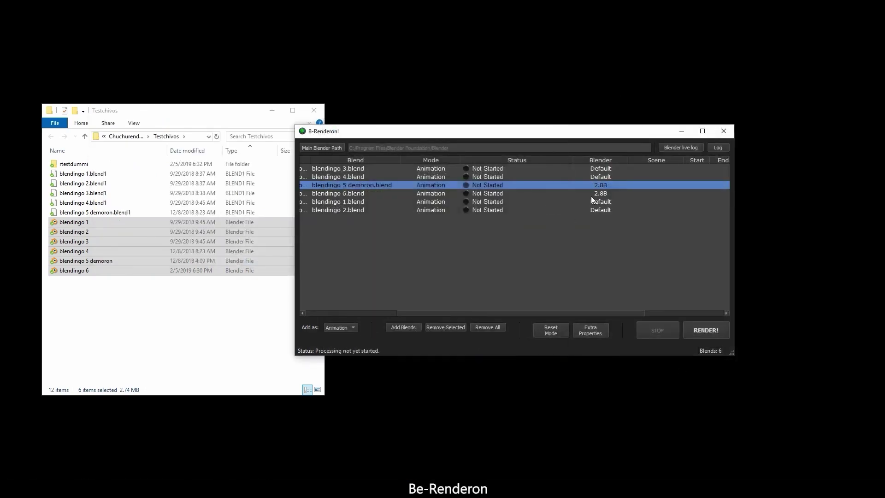
# - Apply the 2.8B build to blendingo 2.blend as well and start rendering
pyautogui.click(549, 210)
pyautogui.rightClick(549, 211)
pyautogui.click(589, 314)
pyautogui.scroll(-1, 393, 159)
pyautogui.click(354, 181)
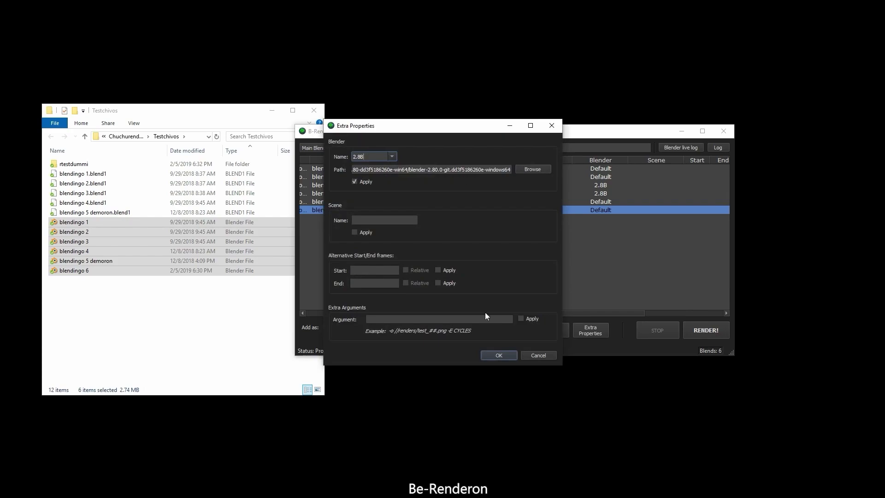
pyautogui.click(499, 355)
pyautogui.click(700, 329)
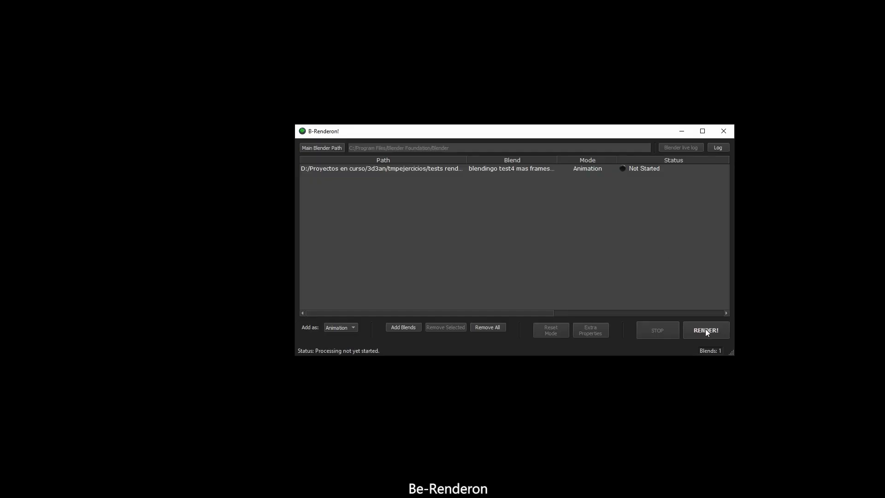
pyautogui.click(706, 330)
# - Resume the interrupted render, then duplicate giladits.blend and set the copy's scene
pyautogui.click(686, 324)
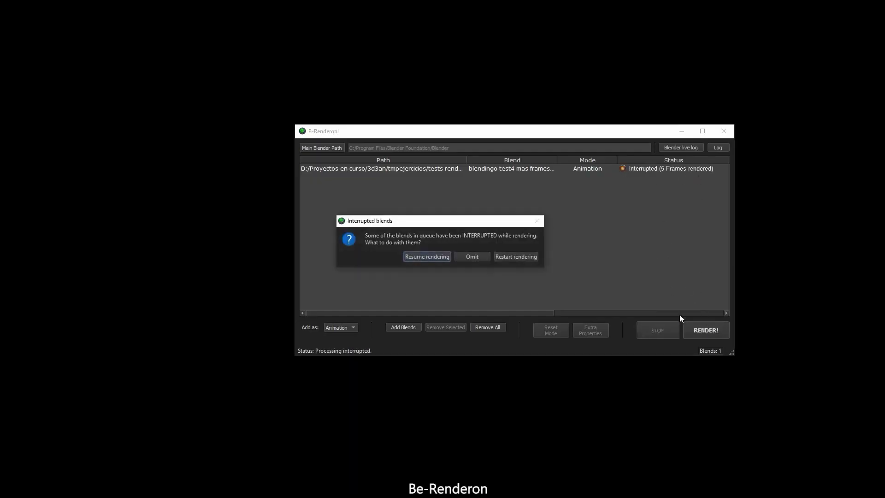
pyautogui.click(424, 257)
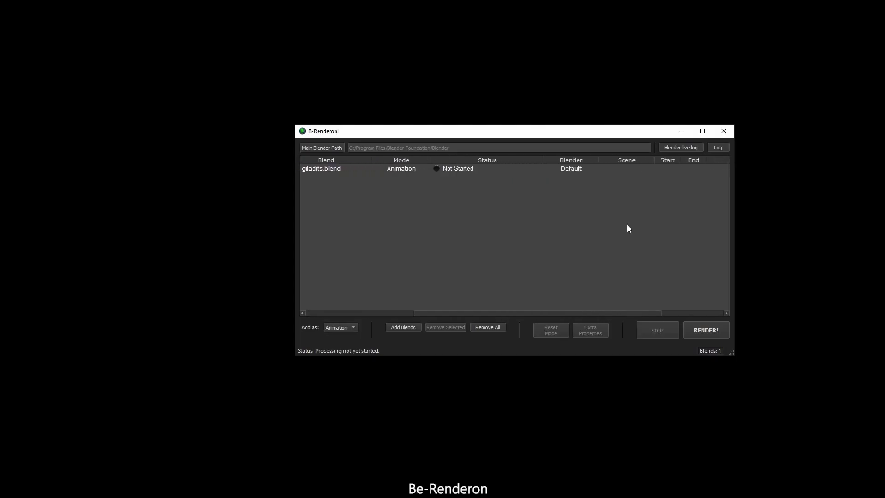
pyautogui.click(619, 167)
pyautogui.rightClick(619, 167)
pyautogui.click(659, 196)
pyautogui.rightClick(613, 177)
pyautogui.click(637, 287)
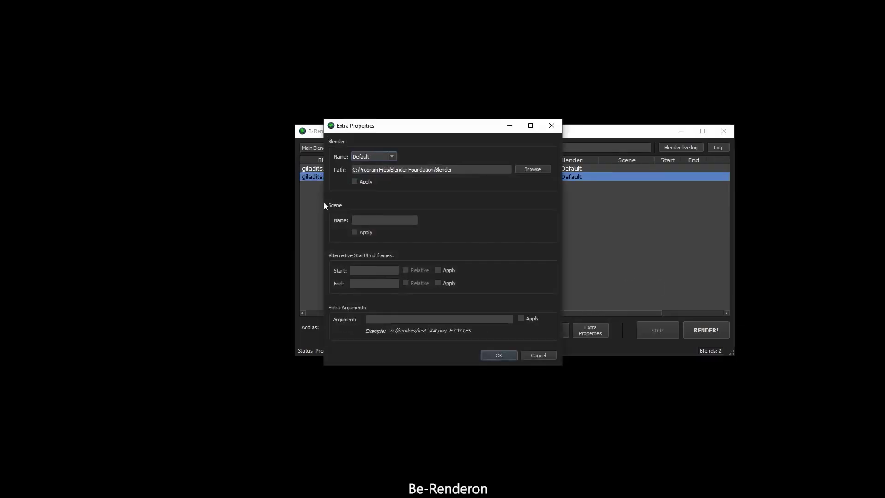
pyautogui.click(497, 355)
# - Duplicate giladits.blend again and set the third copy's scene name to 'dsjkhfdskjhfsdfhjk'
pyautogui.rightClick(622, 177)
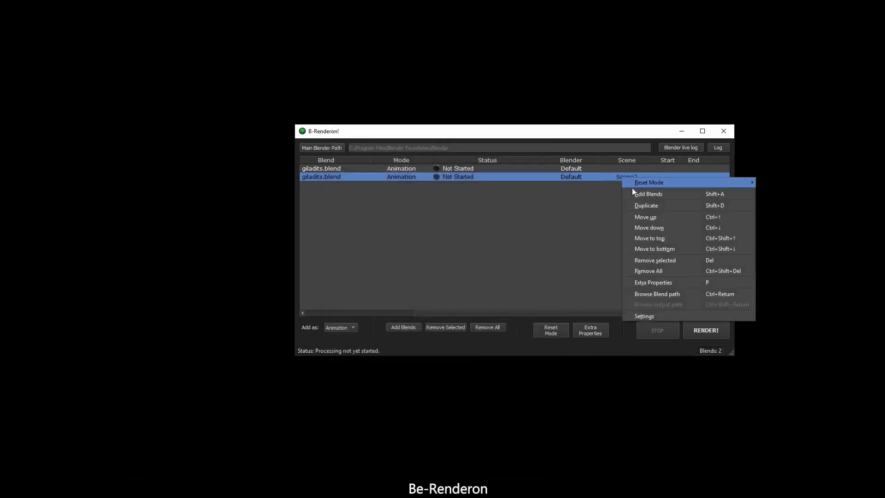
pyautogui.click(659, 205)
pyautogui.rightClick(622, 185)
pyautogui.click(646, 291)
pyautogui.tripleClick(385, 221)
pyautogui.write('dsjkhfdskjhfsdfhjk')
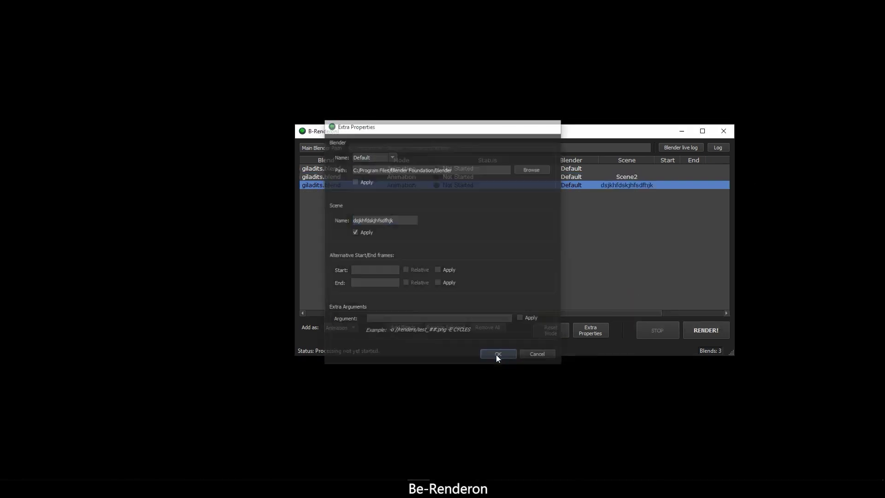
pyautogui.click(497, 355)
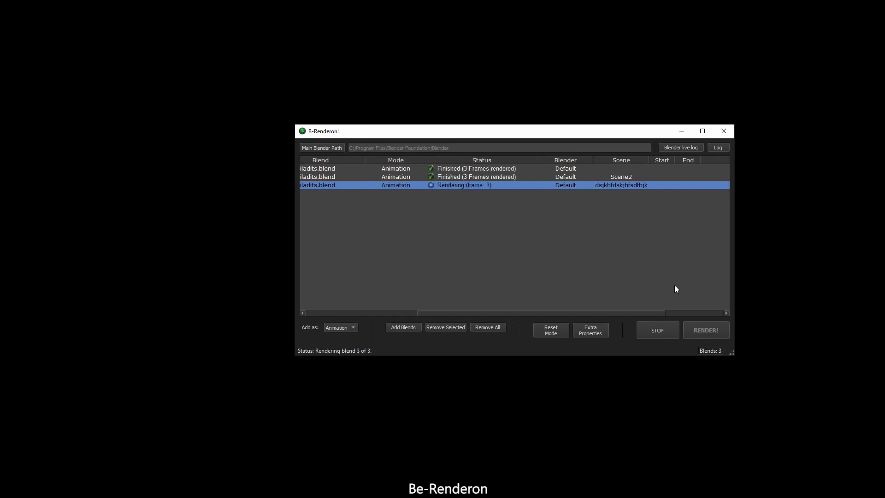
# - Dismiss the finished message, check the render log, and open the rendered frames folder
pyautogui.click(476, 255)
pyautogui.click(715, 148)
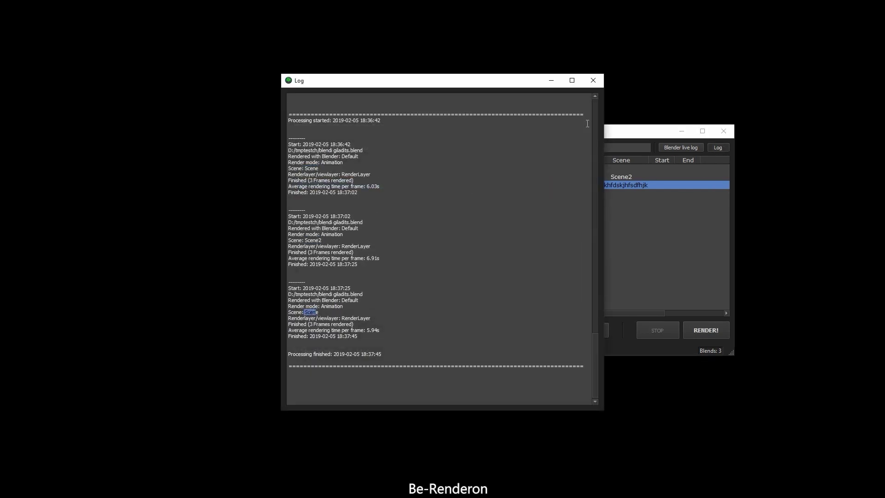
pyautogui.click(593, 80)
pyautogui.rightClick(494, 169)
pyautogui.click(547, 296)
pyautogui.rightClick(502, 176)
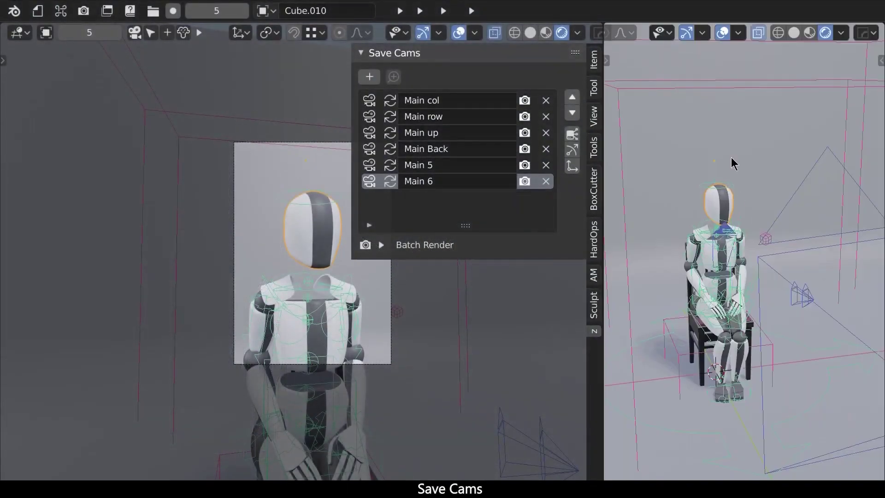
# - Switch between the saved Main through Main 6 camera views, then select the robot's head
pyautogui.moveTo(733, 164); pyautogui.dragTo(752, 233, button='middle')
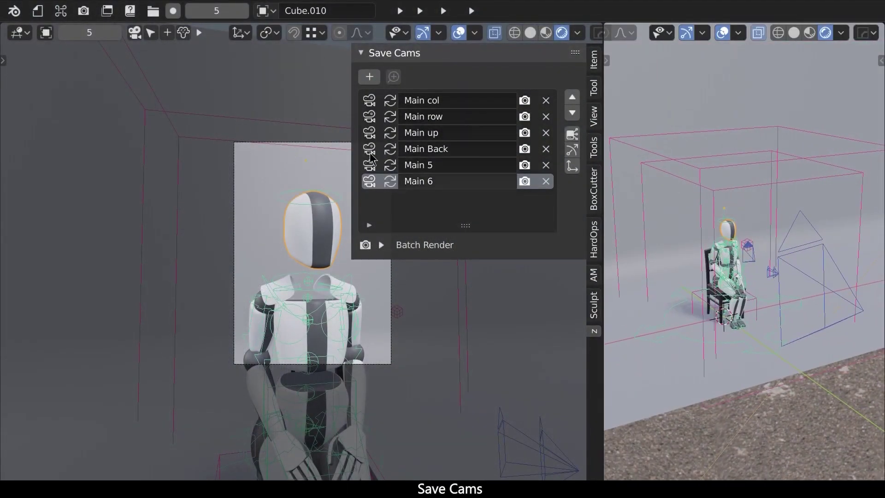
pyautogui.click(573, 97)
pyautogui.click(573, 97)
pyautogui.click(572, 97)
pyautogui.click(573, 97)
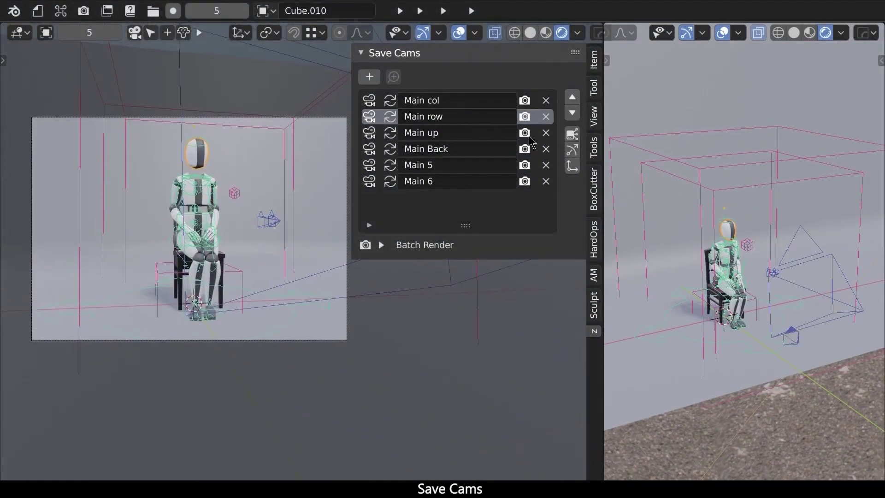
pyautogui.click(572, 113)
pyautogui.click(572, 113)
pyautogui.click(572, 113)
pyautogui.click(572, 113)
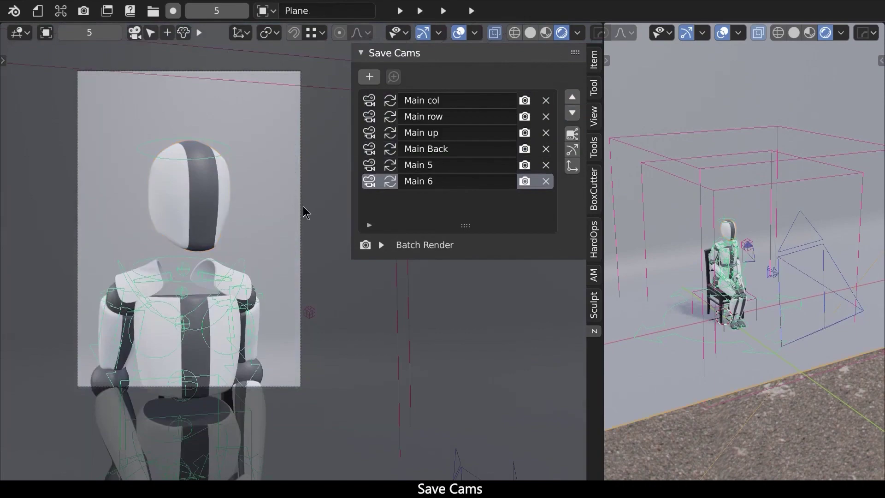
pyautogui.click(571, 134)
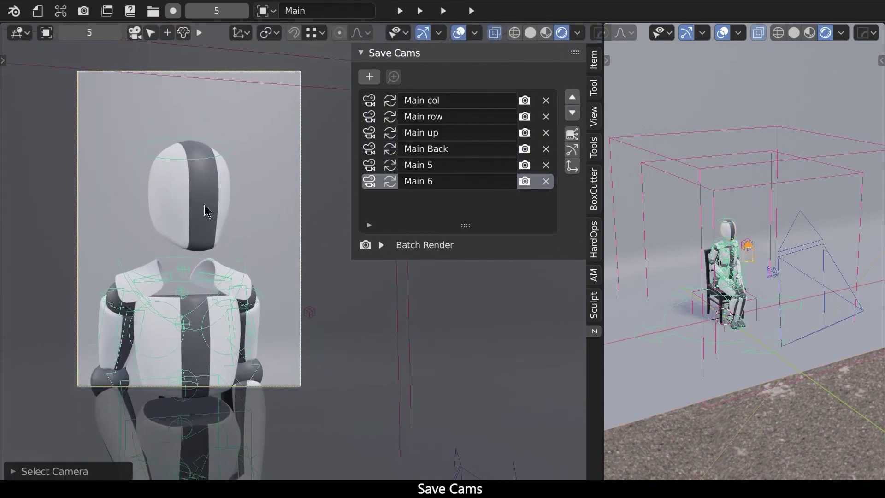
pyautogui.click(207, 212)
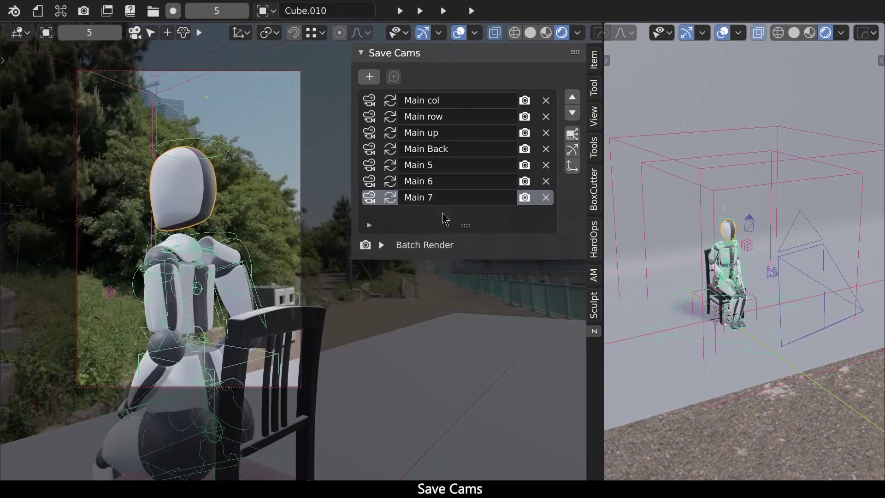
# - Show each saved camera's resolution, widen the panel, and apply Main 7's settings
pyautogui.click(571, 167)
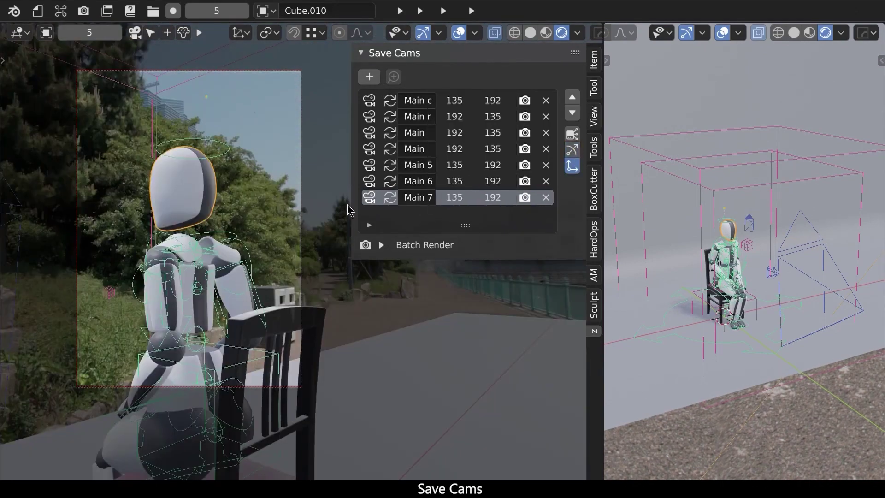
pyautogui.moveTo(350, 212); pyautogui.dragTo(278, 212)
pyautogui.hotkey('shift', 'F7')
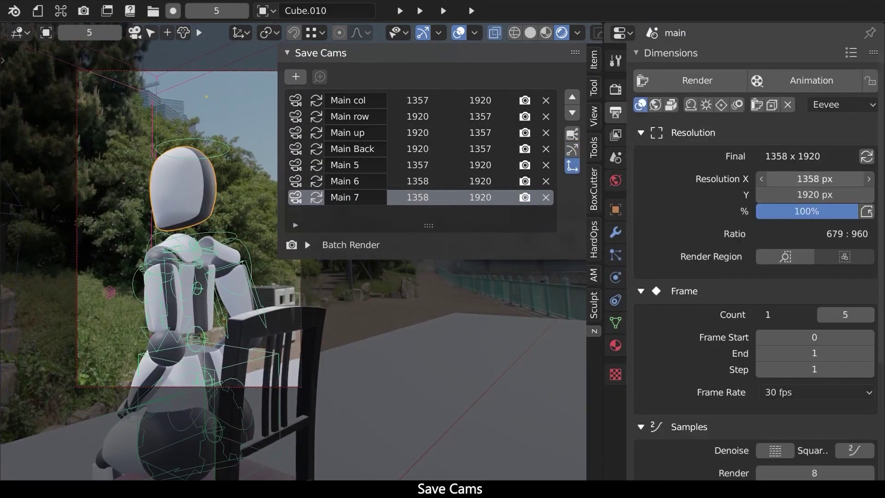
pyautogui.click(296, 197)
# - Show focal lengths, try a longer lens on Main 7, then remove Main 7 from the list
pyautogui.click(572, 153)
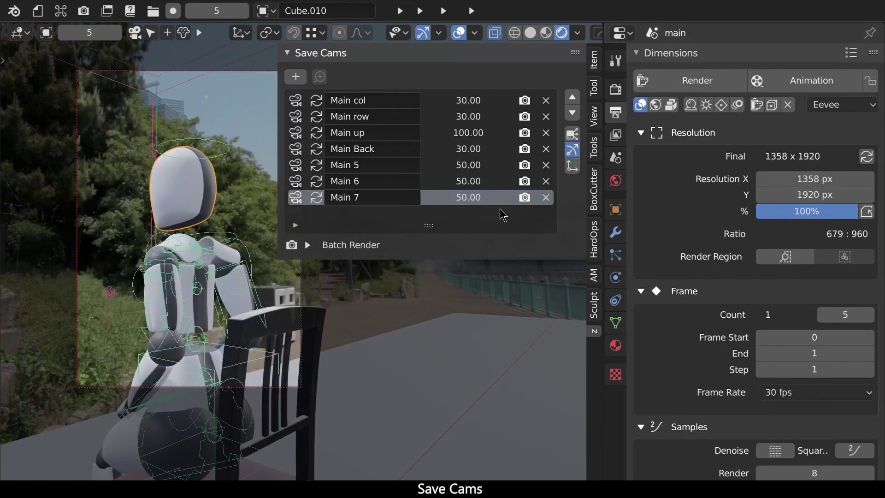
pyautogui.click(296, 198)
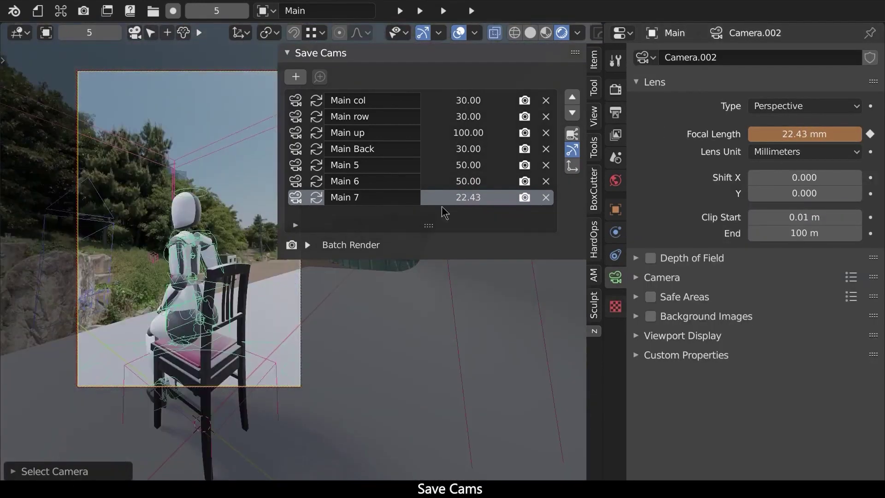
pyautogui.click(317, 199)
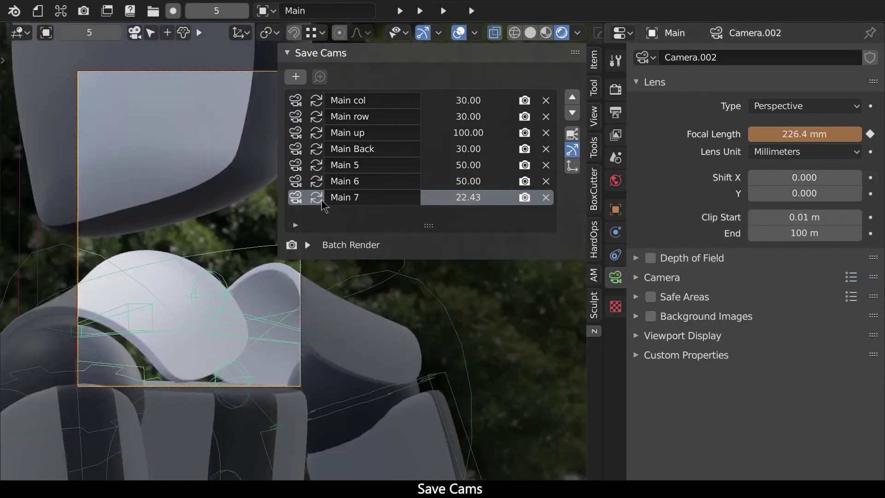
pyautogui.click(546, 197)
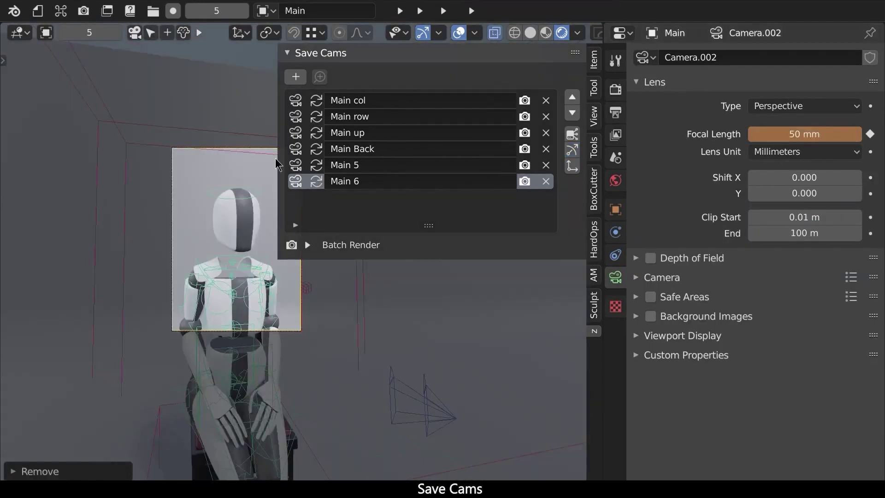
pyautogui.moveTo(279, 217); pyautogui.dragTo(373, 217)
pyautogui.click(404, 245)
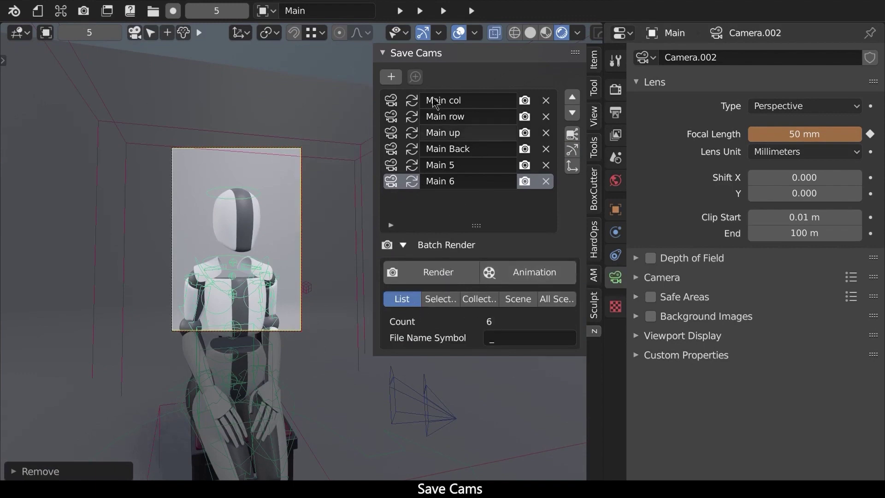
# - Batch render all saved cameras, then open Main up.png to check the output
pyautogui.click(434, 274)
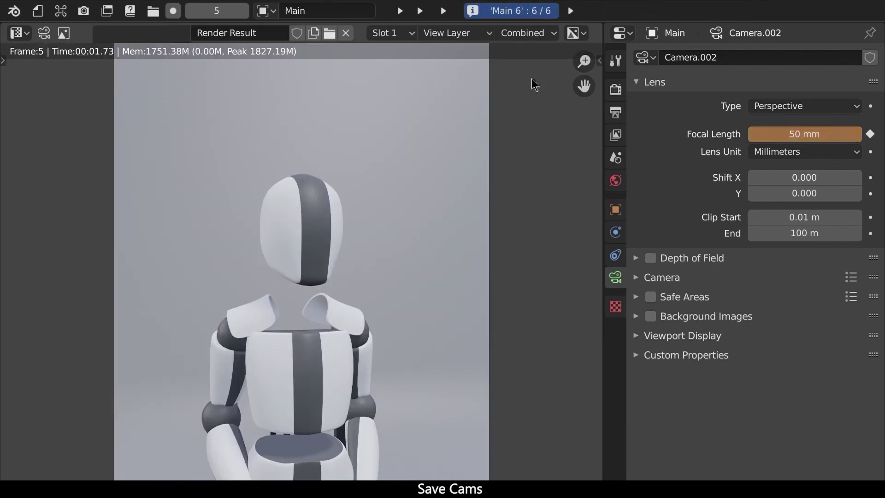
pyautogui.hotkey('alt', 'o')
pyautogui.press('Down')
pyautogui.press('Down')
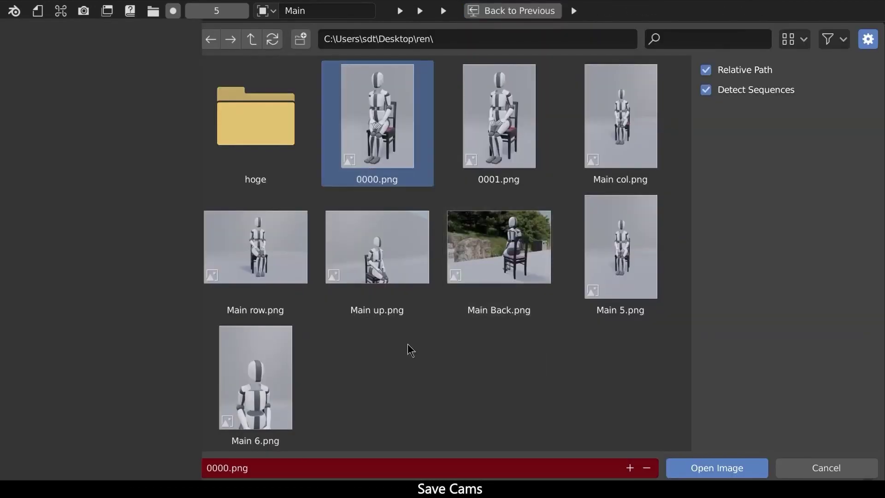
pyautogui.press('Return')
pyautogui.press('Escape')
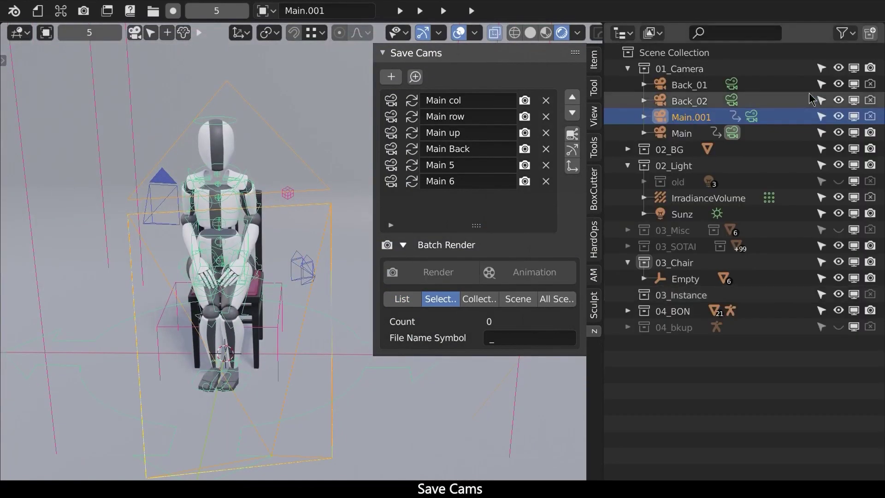
# - Batch-render the Main.001 camera, then the Back_01 and Back_02 cameras together
pyautogui.click(692, 117)
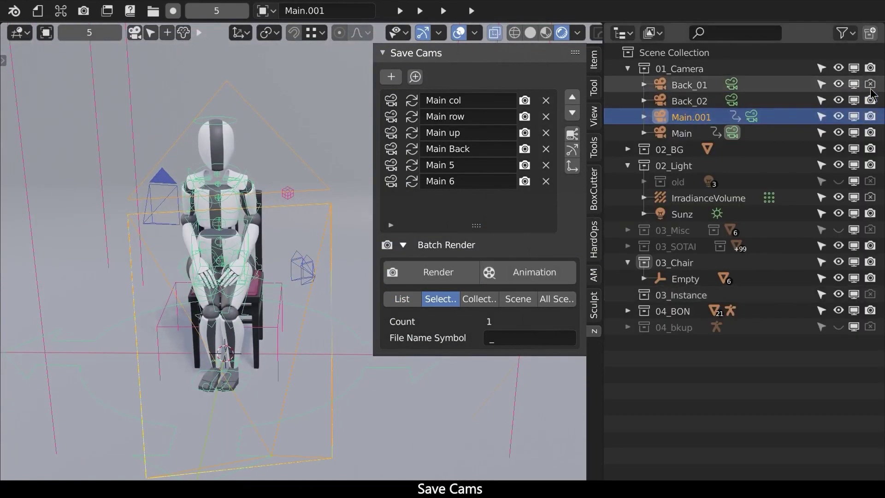
pyautogui.click(429, 271)
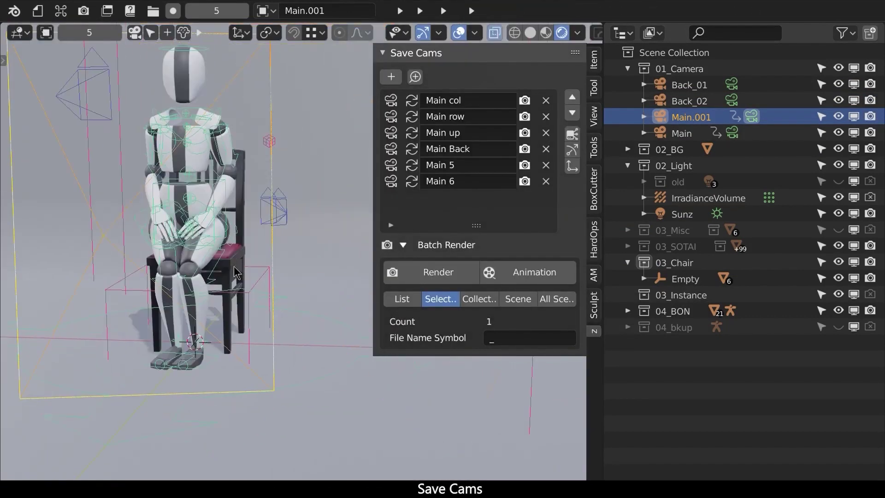
pyautogui.click(279, 219)
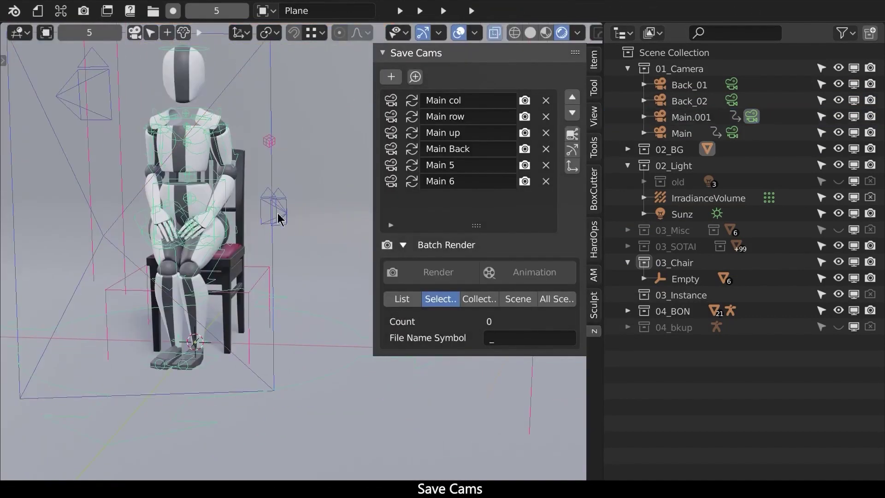
pyautogui.moveTo(265, 198); pyautogui.dragTo(298, 235)
pyautogui.click(446, 277)
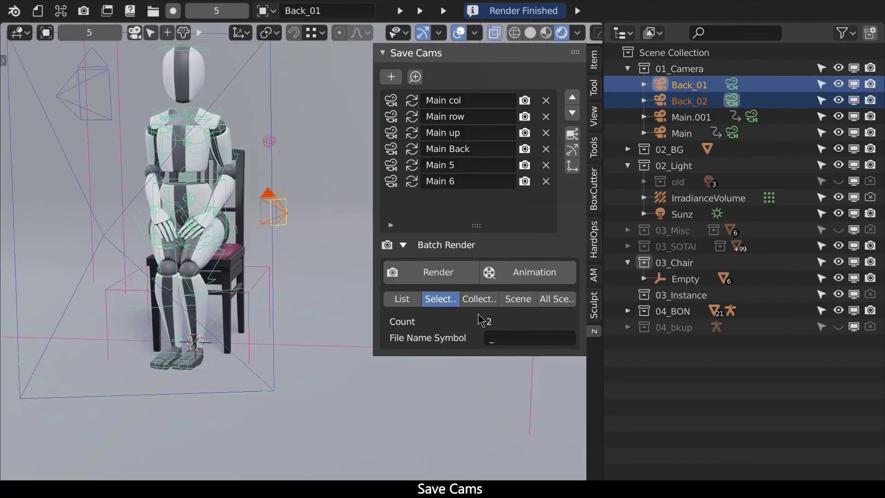
# - Batch-render in Collection mode using a new test collection holding the Main camera
pyautogui.click(871, 33)
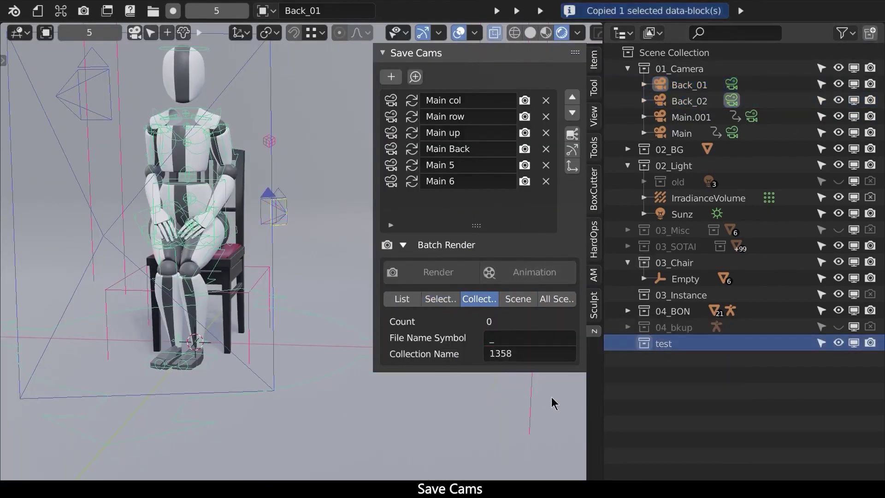
pyautogui.press('Return')
pyautogui.moveTo(680, 132); pyautogui.dragTo(661, 343)
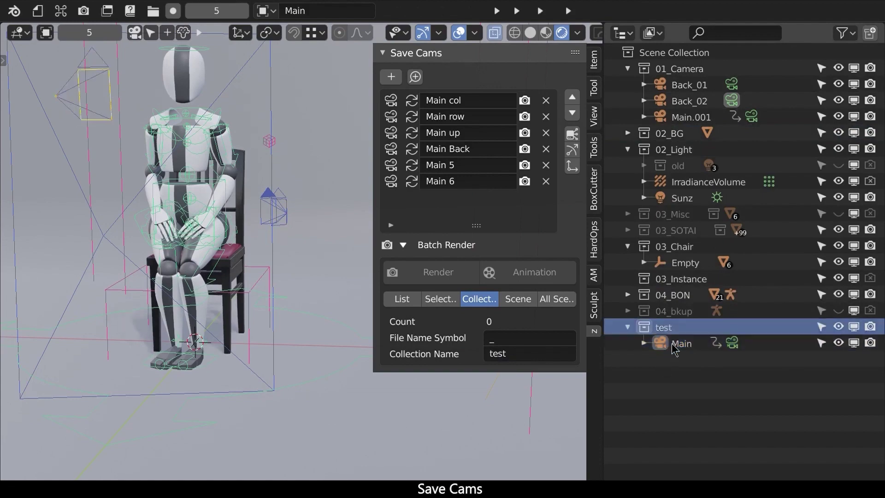
pyautogui.click(451, 277)
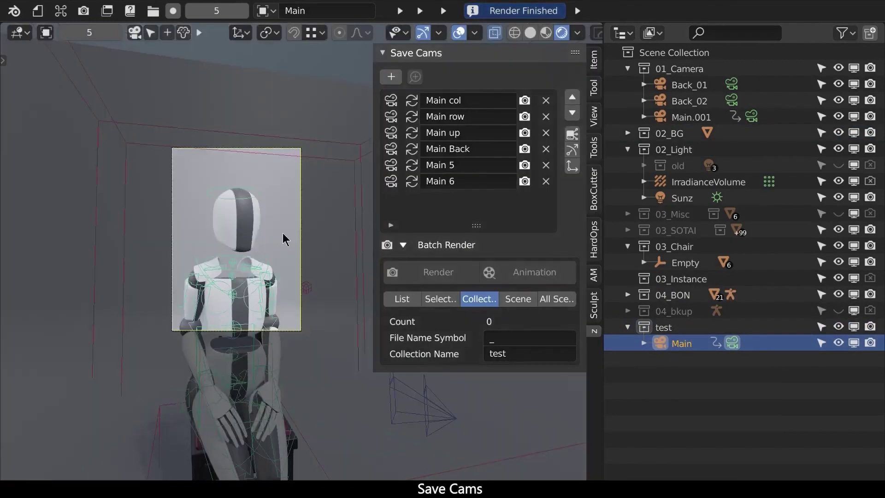
# - Switch Batch Render to Scene mode and render every camera in the scene
pyautogui.press('KP_0')
pyautogui.click(518, 299)
pyautogui.scroll(-4, 283, 331)
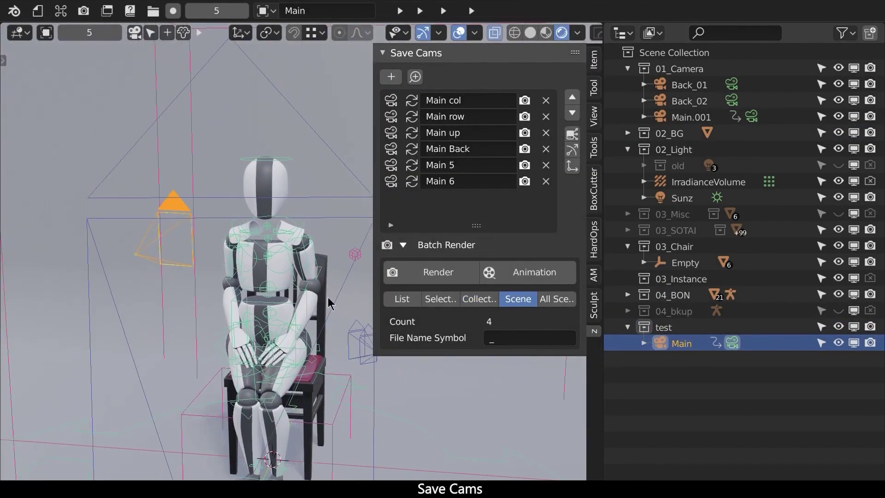
pyautogui.click(436, 272)
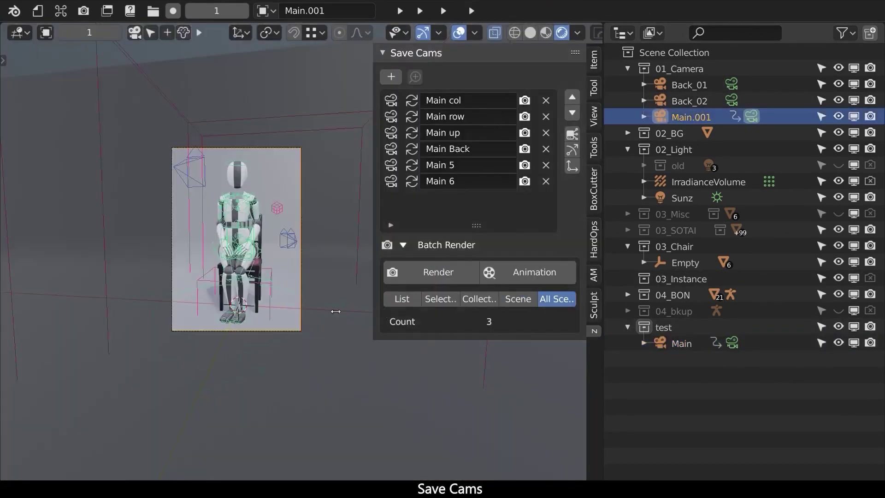
# - In the saru scene, move Suzanne along Z and rotate her freely
pyautogui.click(497, 11)
pyautogui.click(506, 49)
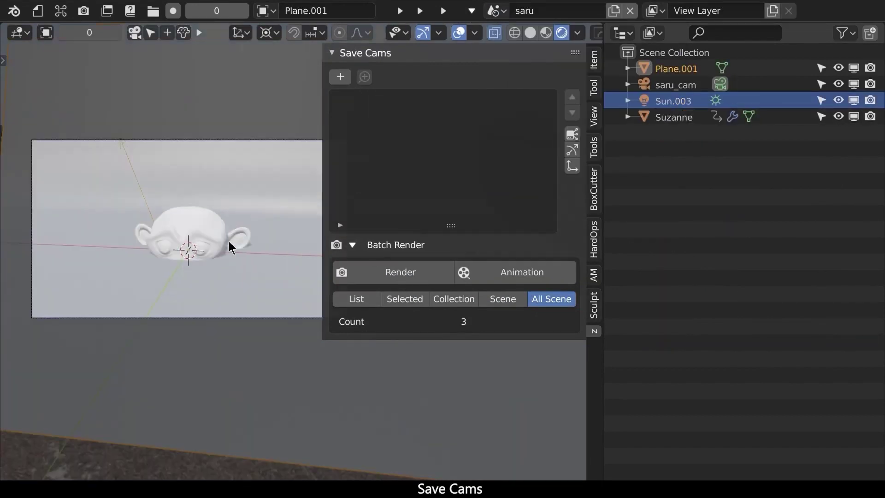
pyautogui.click(231, 246)
pyautogui.press('g')
pyautogui.press('z')
pyautogui.click(223, 295)
pyautogui.press('r')
pyautogui.press('r')
pyautogui.click(261, 146)
# - Switch to saru_02, view through its camera, and batch-render cameras across all three scenes
pyautogui.click(497, 10)
pyautogui.click(502, 73)
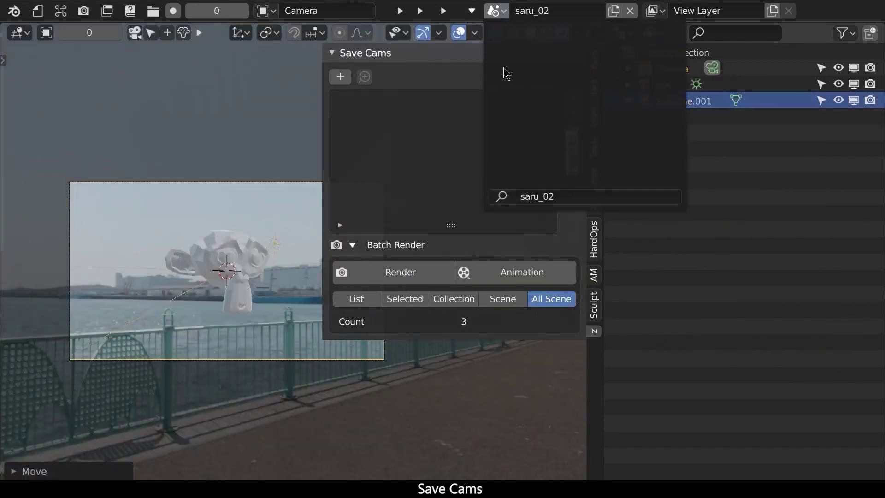
pyautogui.press('KP_0')
pyautogui.click(436, 272)
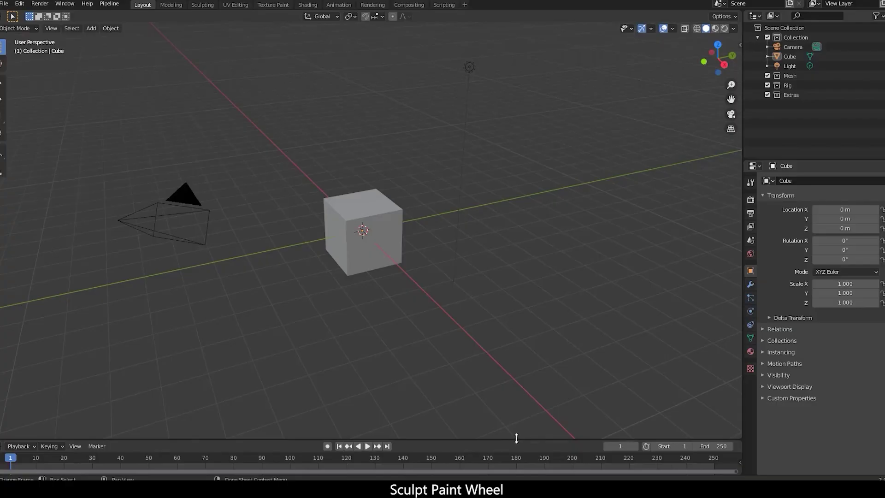
# - Drag the Sculpt Wheel's centre pad to set SculptDraw radius 66 px and strength 1.710
pyautogui.moveTo(489, 256); pyautogui.dragTo(567, 251, button='middle')
pyautogui.press('n')
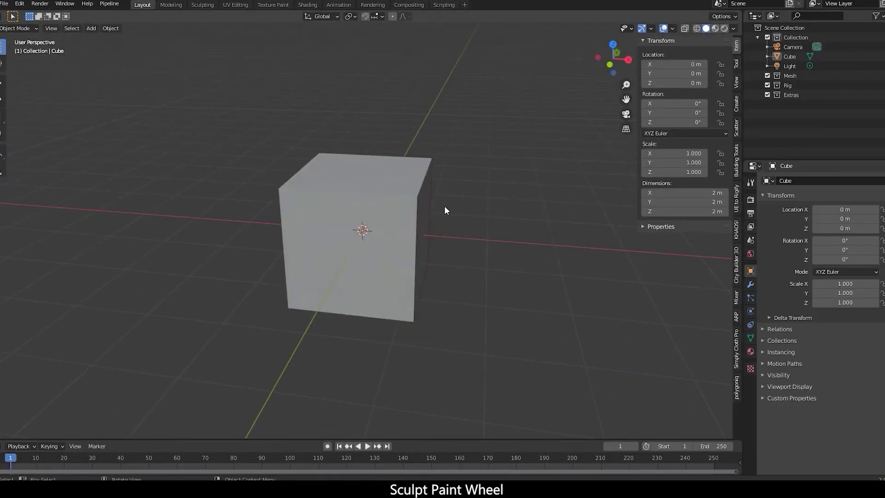
pyautogui.scroll(3, 308, 146)
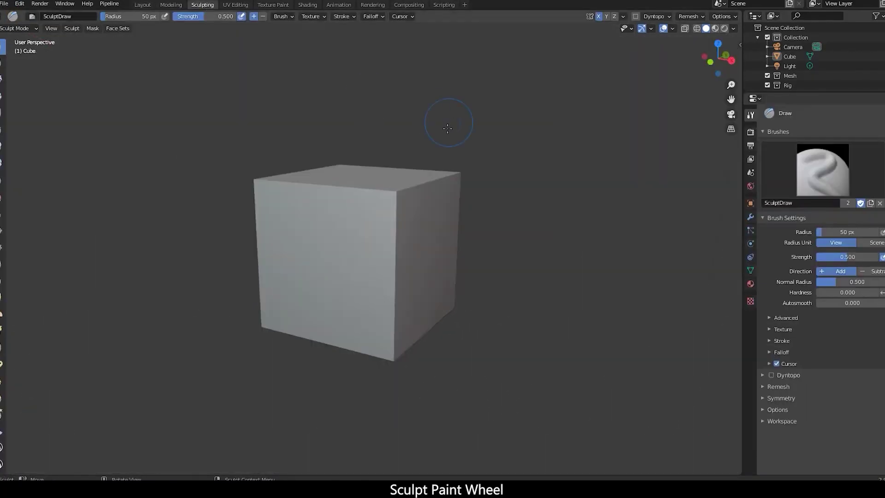
pyautogui.press('w')
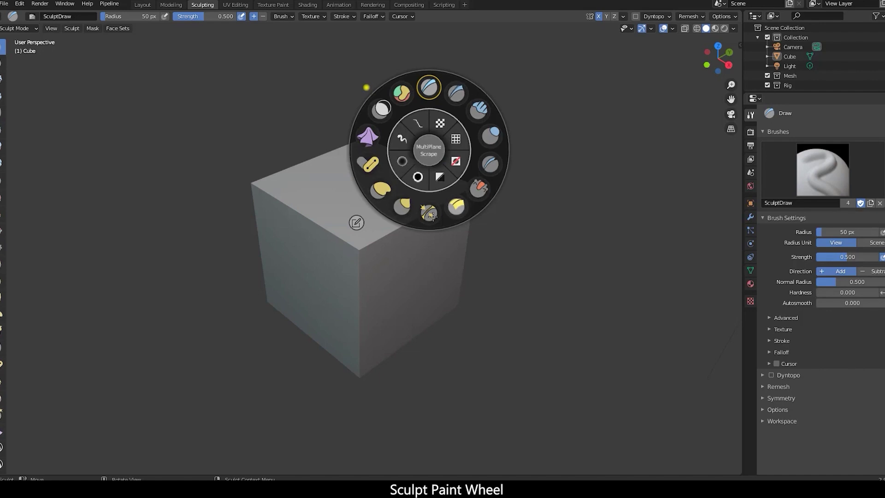
pyautogui.click(421, 146)
pyautogui.scroll(3, 385, 189)
pyautogui.press('w')
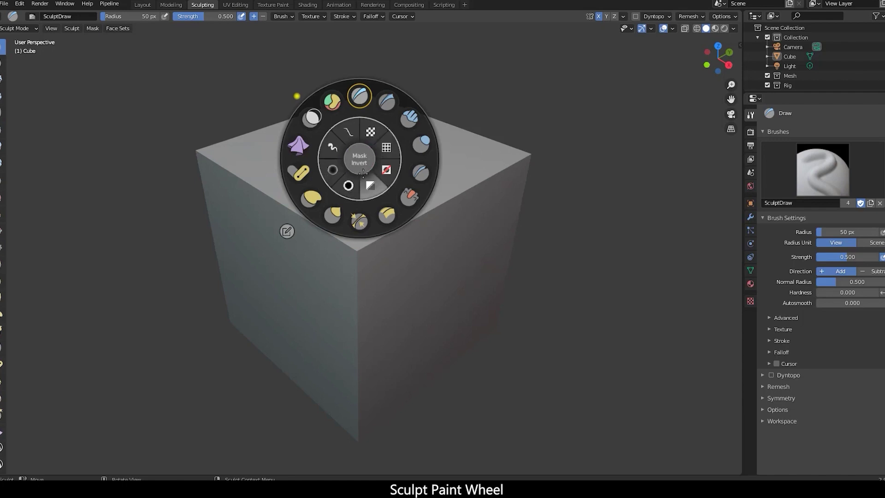
pyautogui.moveTo(359, 159)
pyautogui.mouseDown()
pyautogui.moveTo(383, 159)
pyautogui.moveTo(365, 139)
pyautogui.moveTo(367, 164)
pyautogui.moveTo(397, 161)
pyautogui.moveTo(268, 185)
pyautogui.mouseUp()
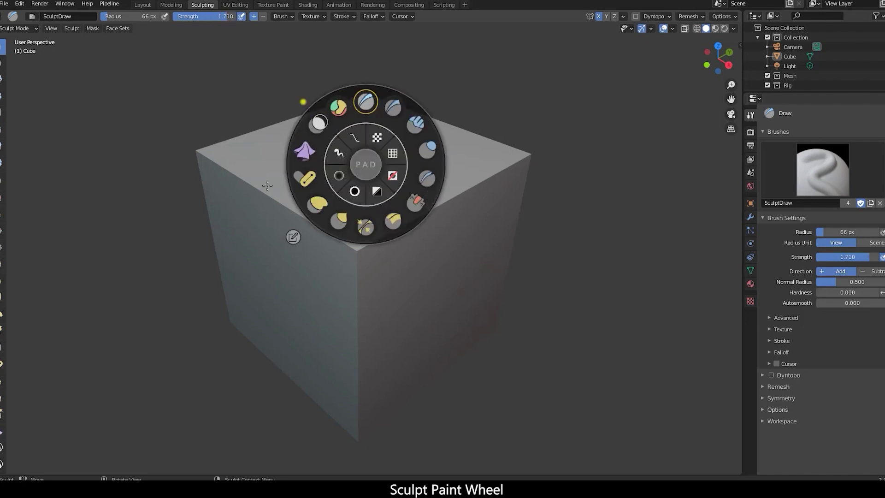
# - Set the Sculpt Wheel's Wheel Radius to 145 and check the smaller wheel
pyautogui.press('n')
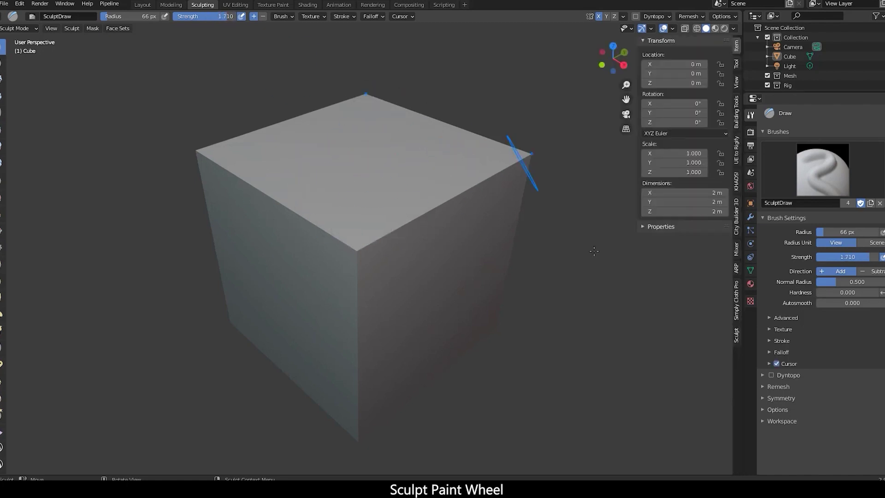
pyautogui.click(737, 335)
pyautogui.click(651, 76)
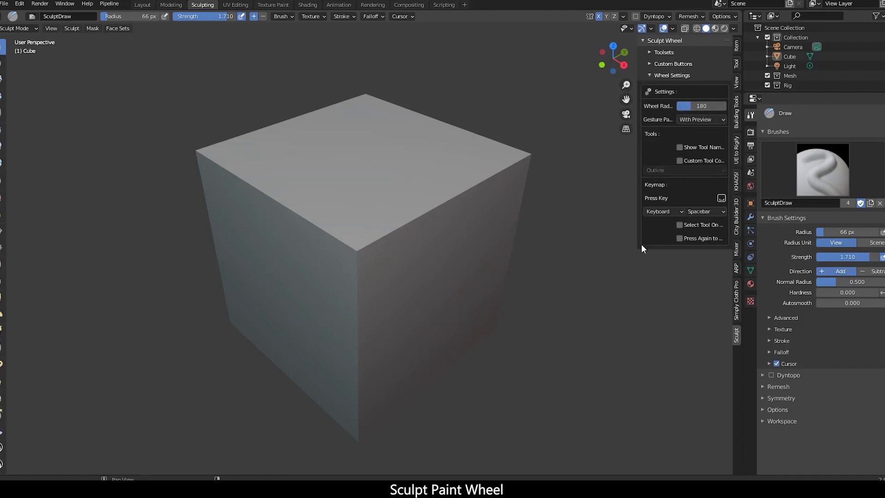
pyautogui.press('space')
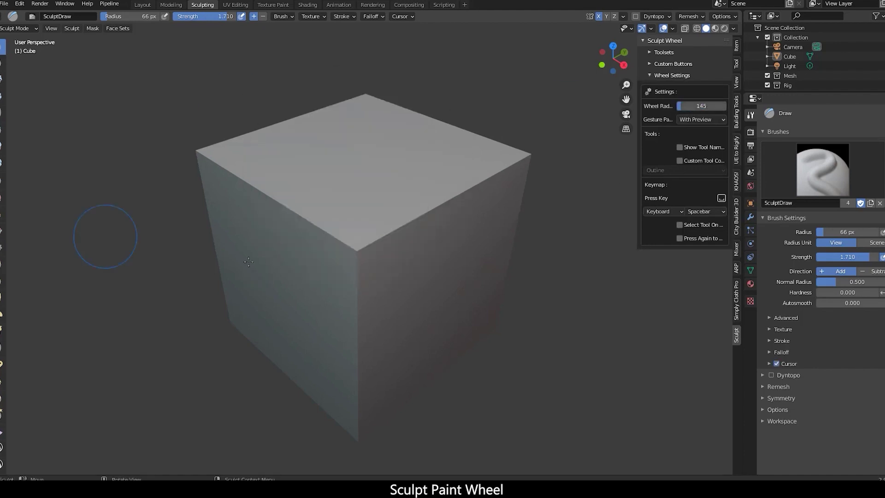
pyautogui.press('space')
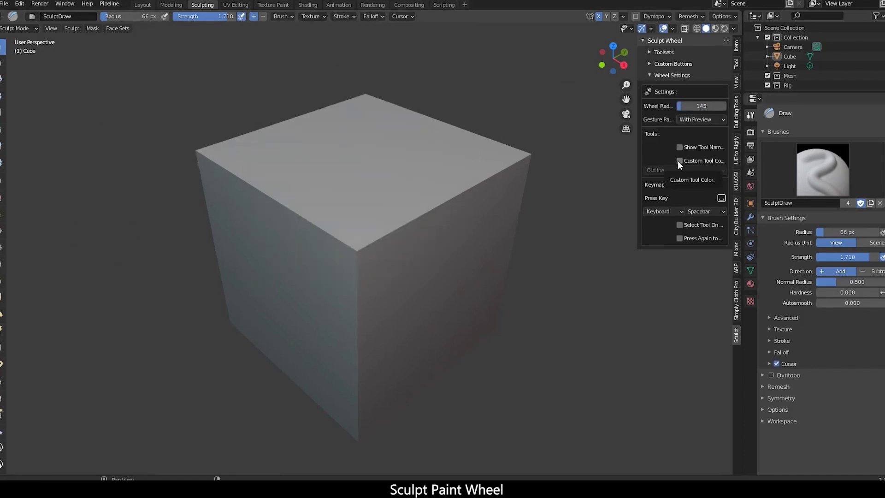
pyautogui.click(673, 75)
# - Add the Smooth and Slide Relax brushes to the Default toolset
pyautogui.click(673, 64)
pyautogui.click(651, 52)
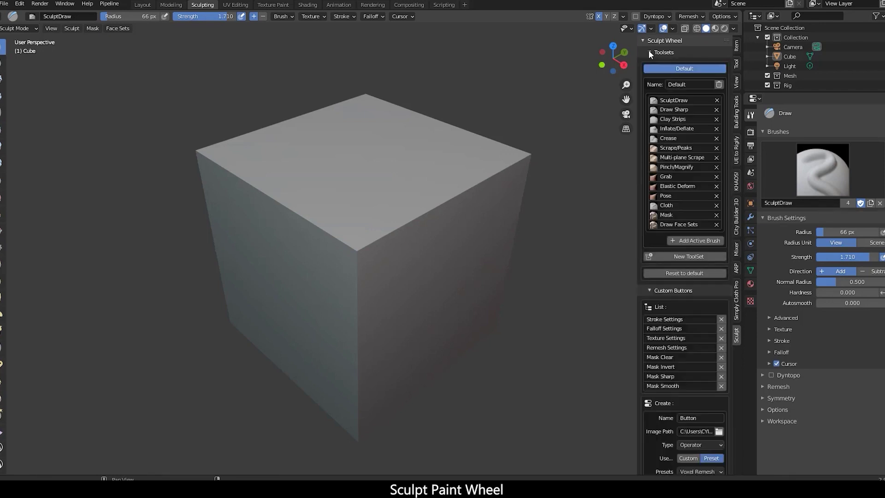
pyautogui.press('w')
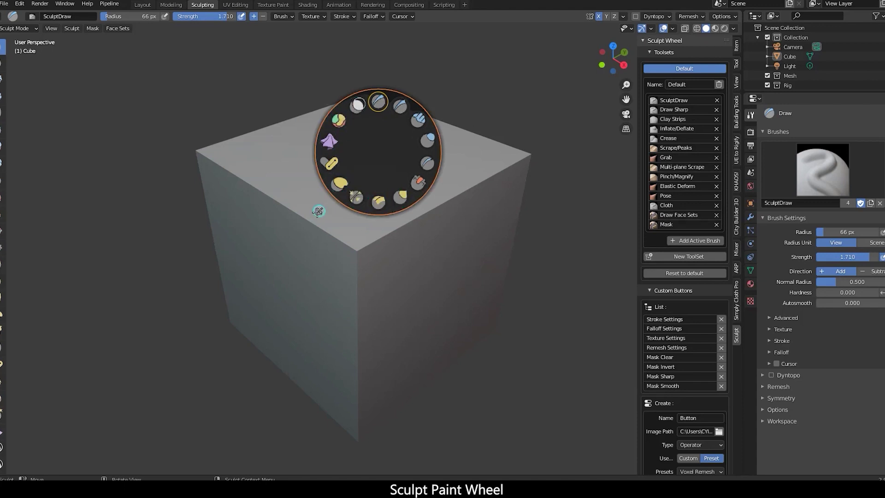
pyautogui.click(400, 105)
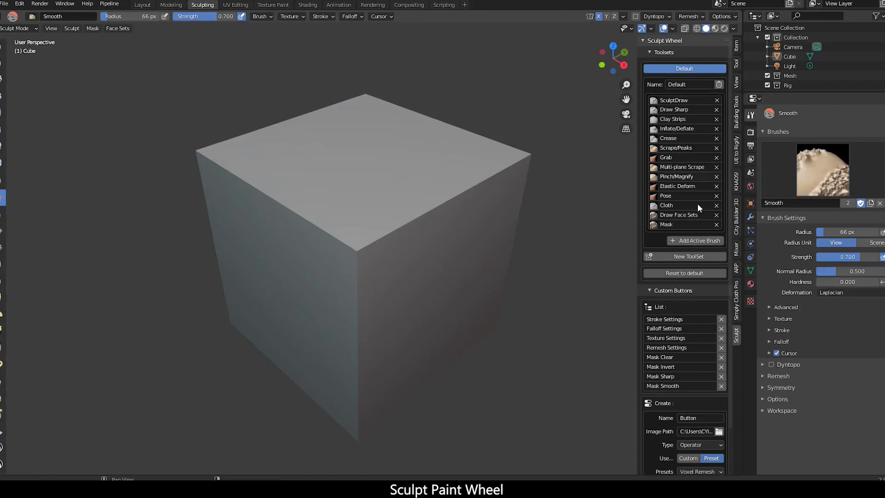
pyautogui.click(699, 240)
pyautogui.press('w')
pyautogui.click(290, 243)
pyautogui.click(698, 250)
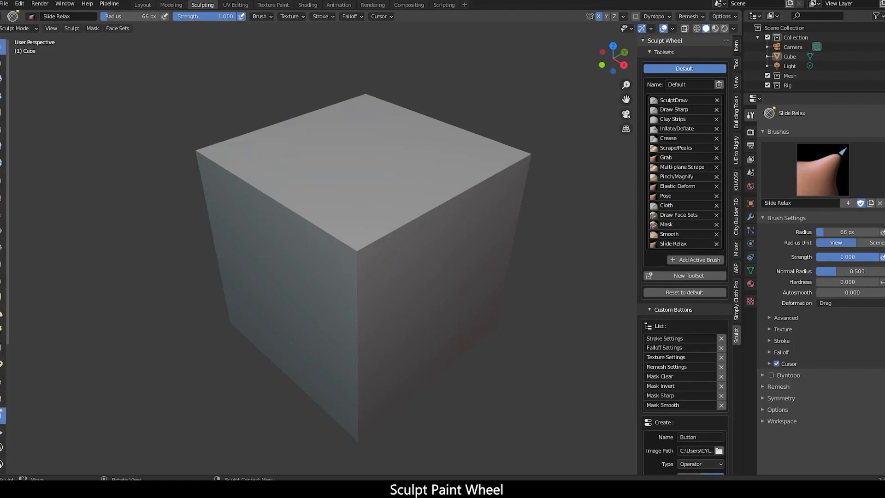
# - Return to SculptDraw, check the added brushes in the wheel, and create empty Toolset_1
pyautogui.press('x')
pyautogui.press('w')
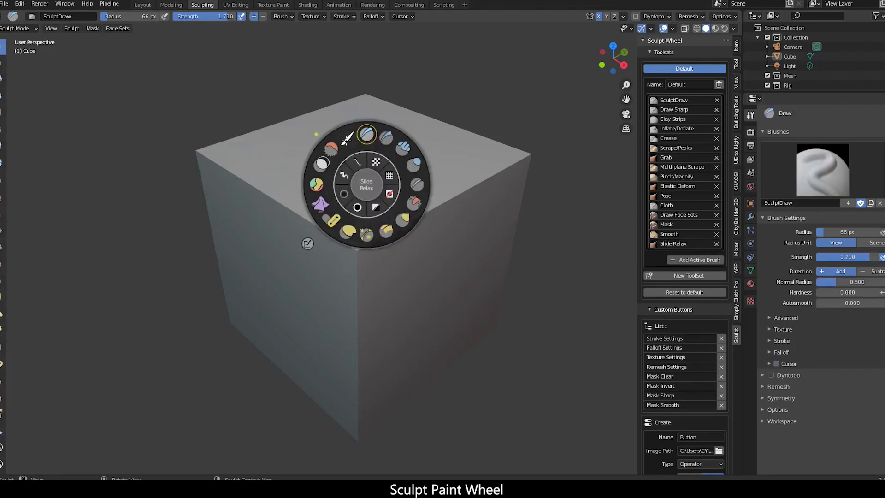
pyautogui.scroll(-3, 678, 138)
pyautogui.click(683, 218)
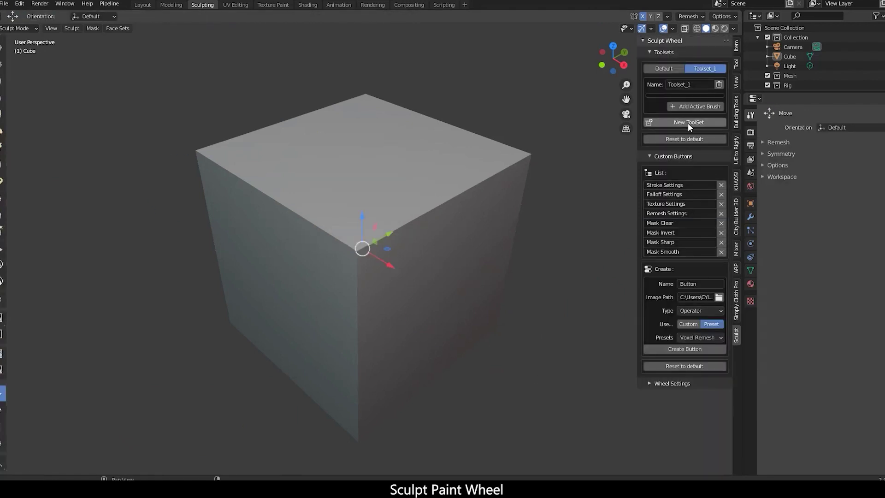
# - Add the Move and Cloth filter tools to Toolset_1
pyautogui.click(696, 106)
pyautogui.click(2, 353)
pyautogui.click(701, 114)
# - Show the Sculpt Wheel with Toolset_1, then with the Default toolset
pyautogui.press('x')
pyautogui.press('w')
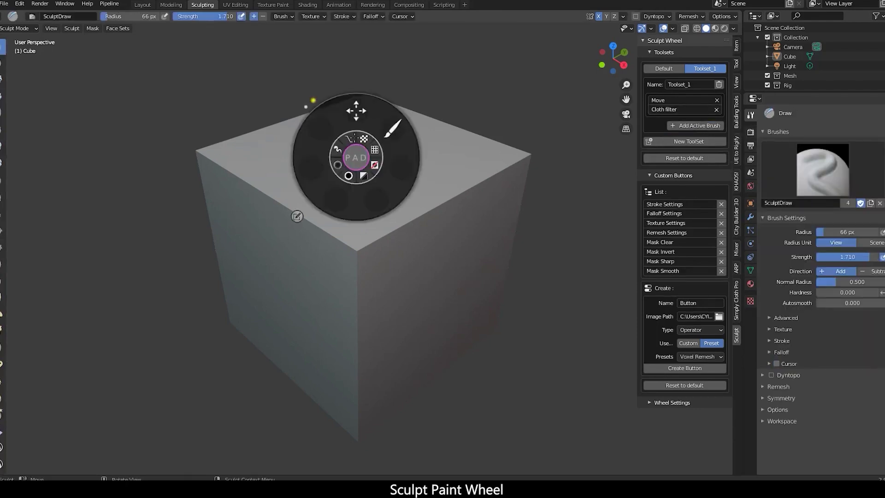
pyautogui.click(306, 105)
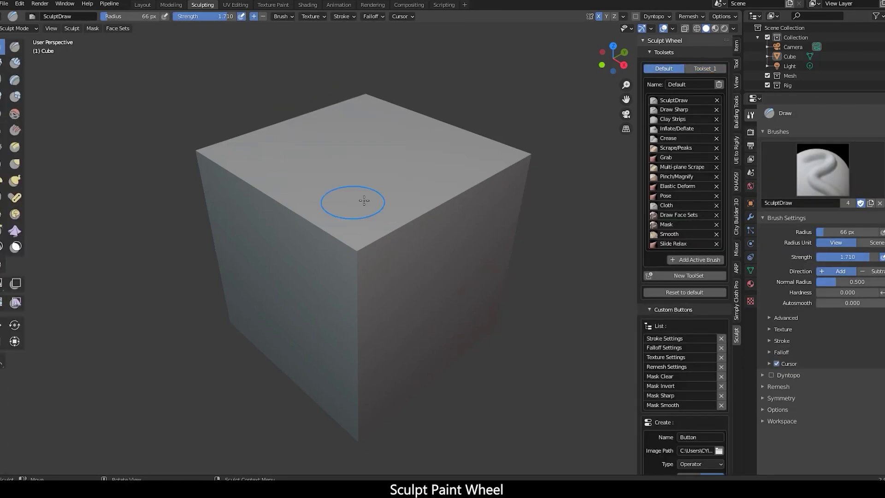
pyautogui.press('w')
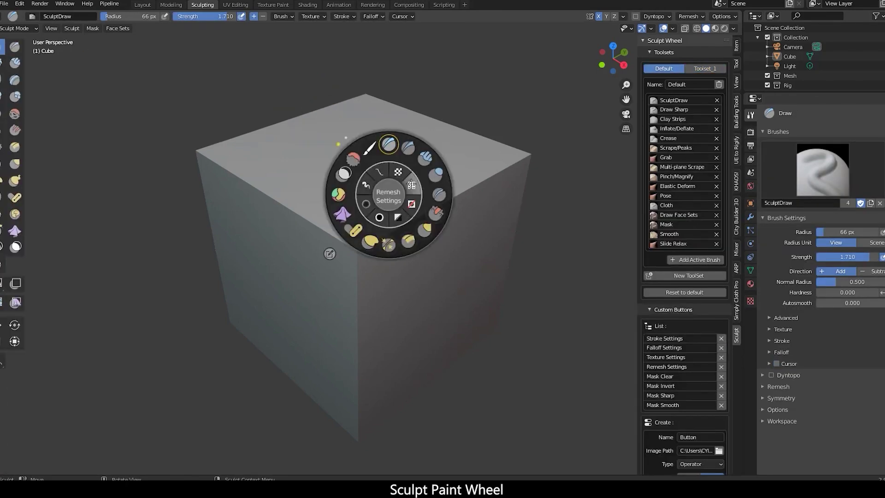
pyautogui.click(329, 253)
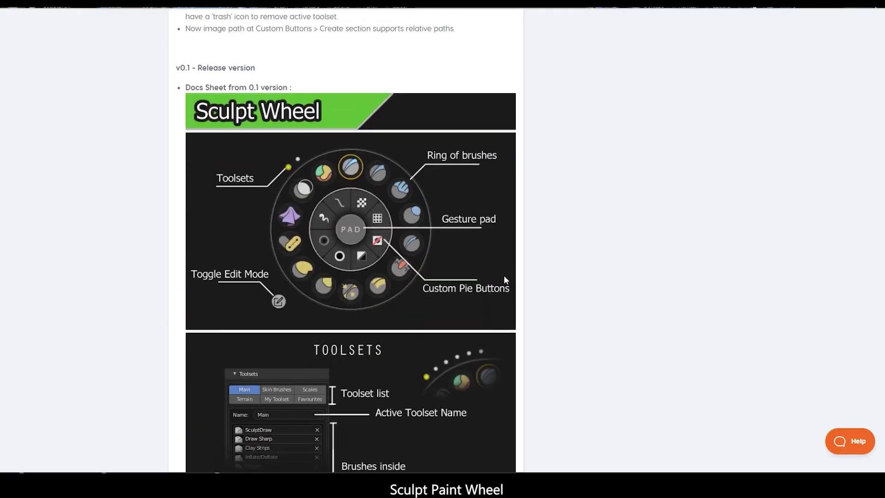
# - Scroll the add-on's web page to the release notes for v0.5 through v0.3
pyautogui.scroll(-15, 504, 276)
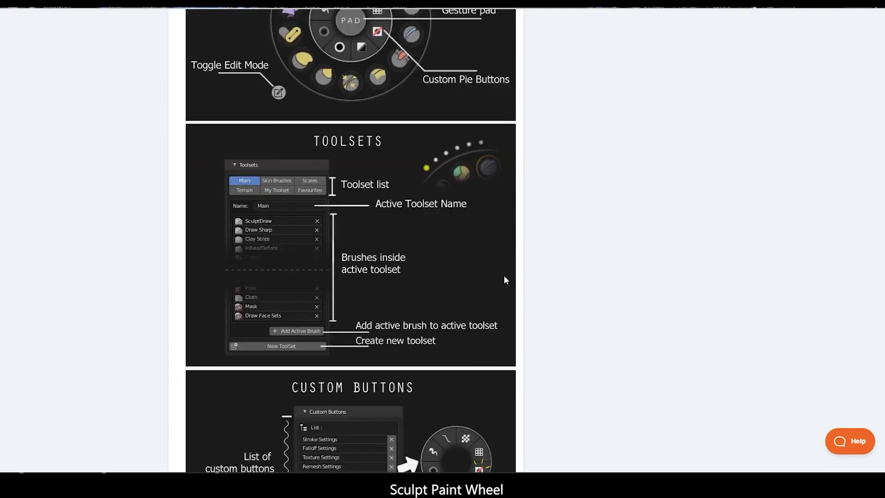
pyautogui.scroll(20, 505, 277)
pyautogui.scroll(5, 506, 280)
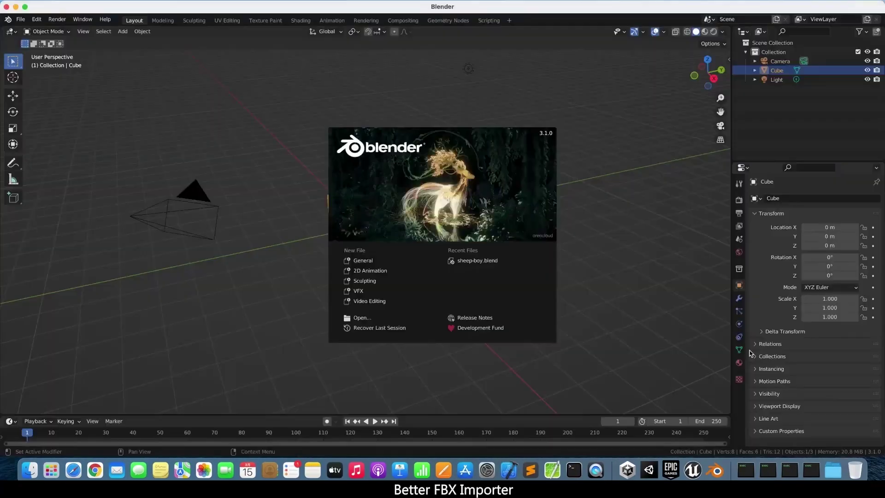
# - Clear the default objects and import jqr.FBX with the Better FBX Importer
pyautogui.click(533, 176)
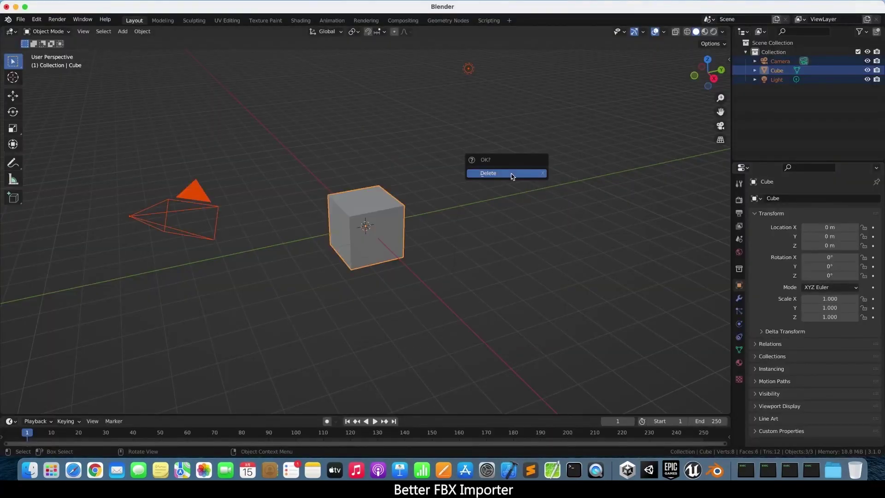
pyautogui.click(507, 173)
pyautogui.click(20, 19)
pyautogui.moveTo(28, 141)
pyautogui.click(213, 260)
pyautogui.click(226, 299)
pyautogui.click(332, 143)
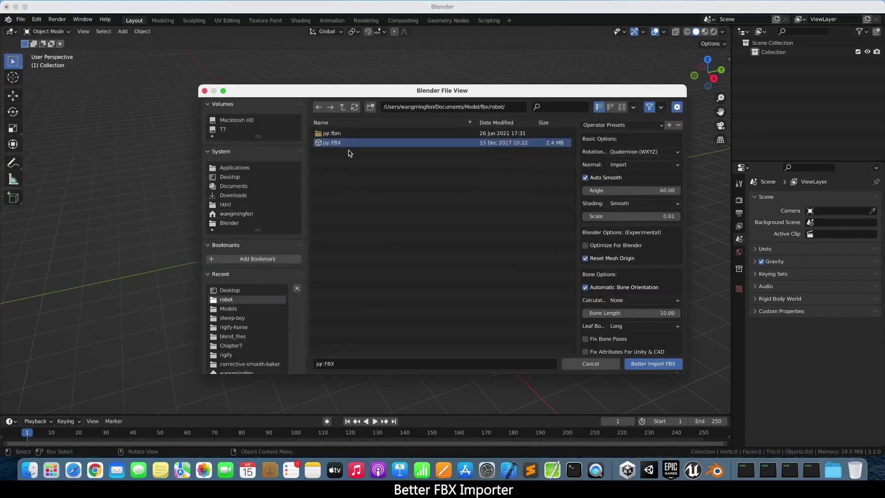
pyautogui.click(645, 364)
pyautogui.press('KP_Decimal')
# - View the robot from the front in Texture shading and play its animation
pyautogui.press('KP_1')
pyautogui.click(723, 32)
pyautogui.click(759, 157)
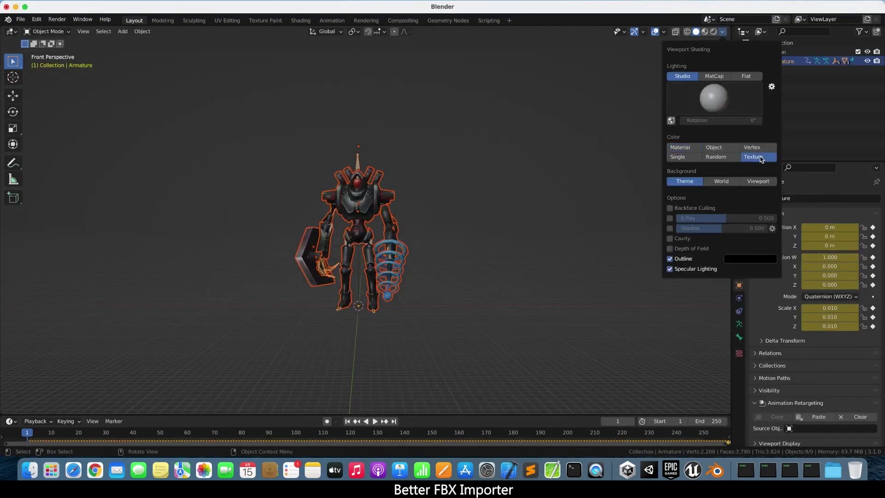
pyautogui.press('Home')
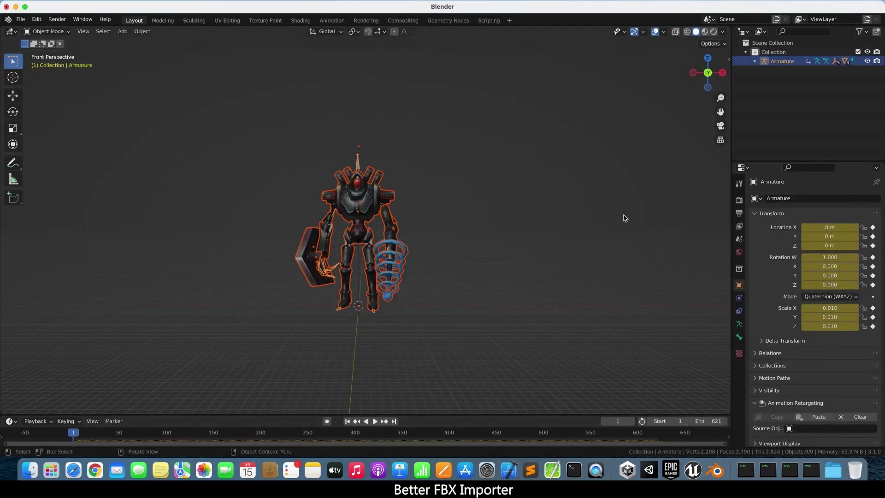
pyautogui.press('space')
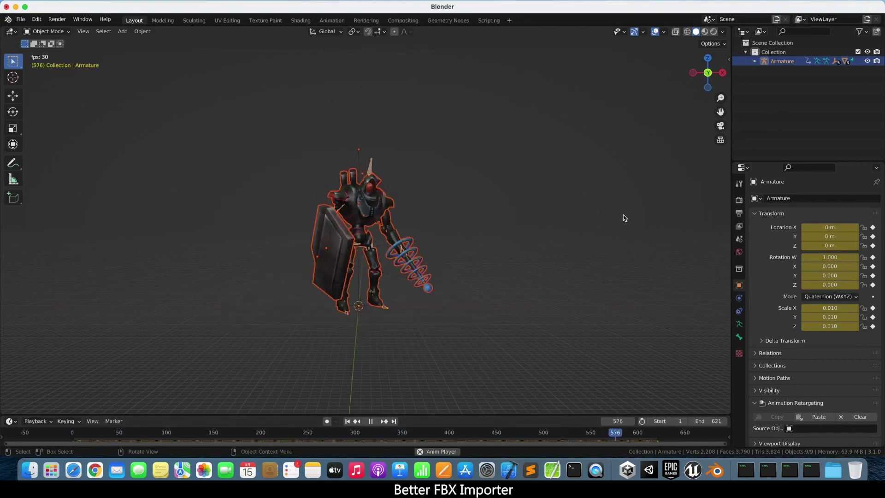
pyautogui.press('Escape')
# - Export the robot to the Desktop as robot.fbx with the Better FBX Exporter
pyautogui.click(20, 19)
pyautogui.moveTo(55, 152)
pyautogui.click(200, 291)
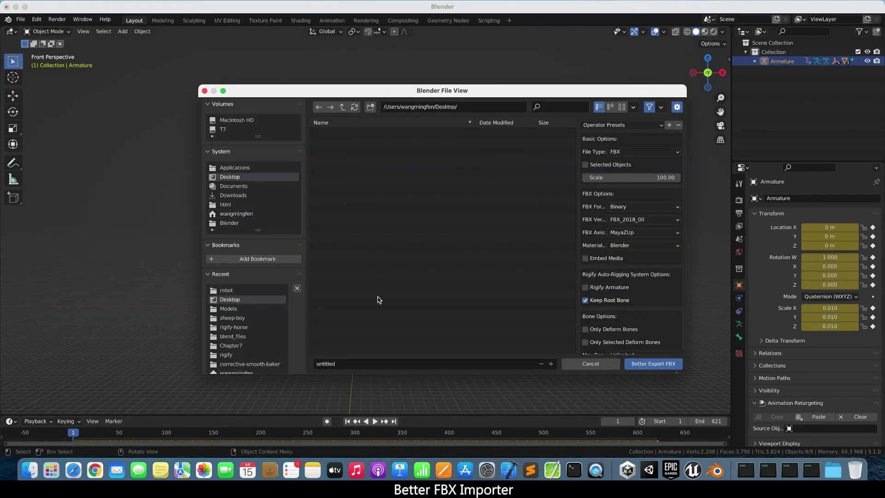
pyautogui.click(659, 365)
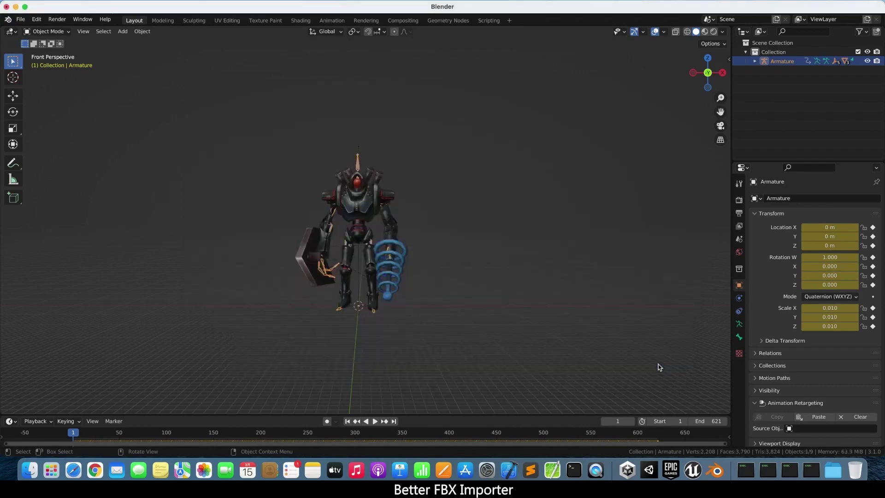
# - Delete the robot, re-import robot.fbx and play it, then open recent sheep-boy.blend
pyautogui.press('Delete')
pyautogui.click(20, 19)
pyautogui.moveTo(32, 142)
pyautogui.click(180, 256)
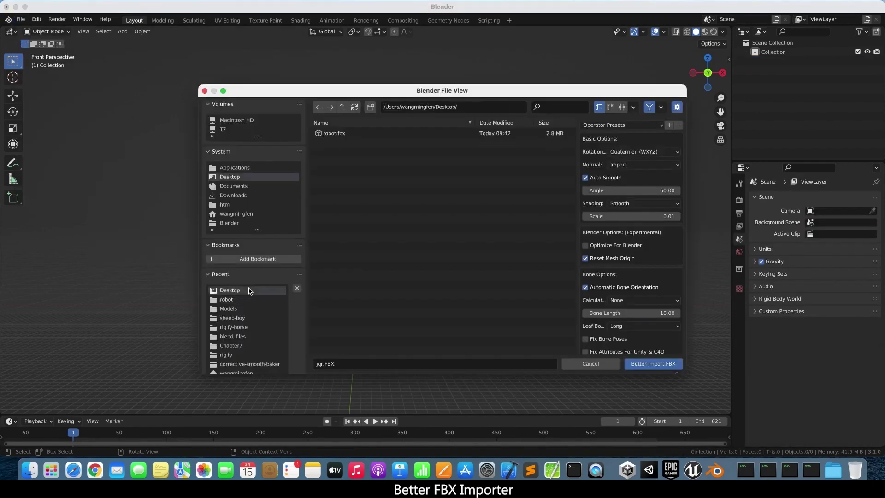
pyautogui.click(646, 364)
pyautogui.press('space')
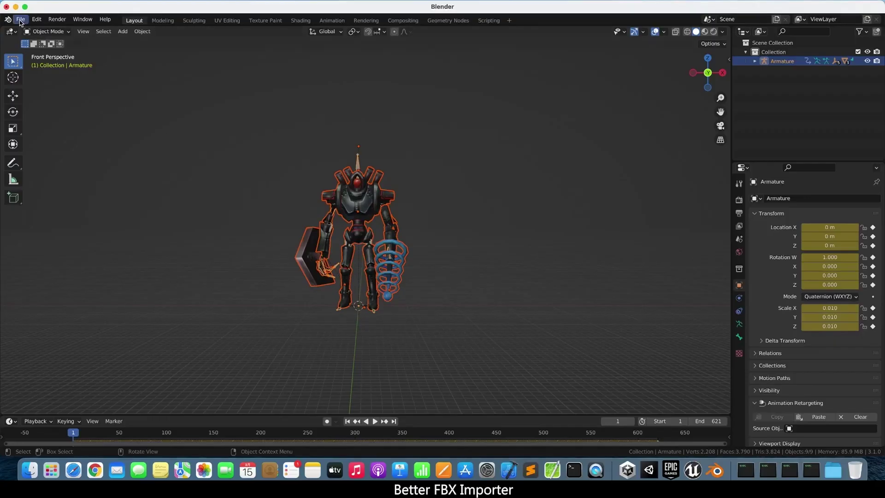
pyautogui.click(20, 19)
pyautogui.click(135, 49)
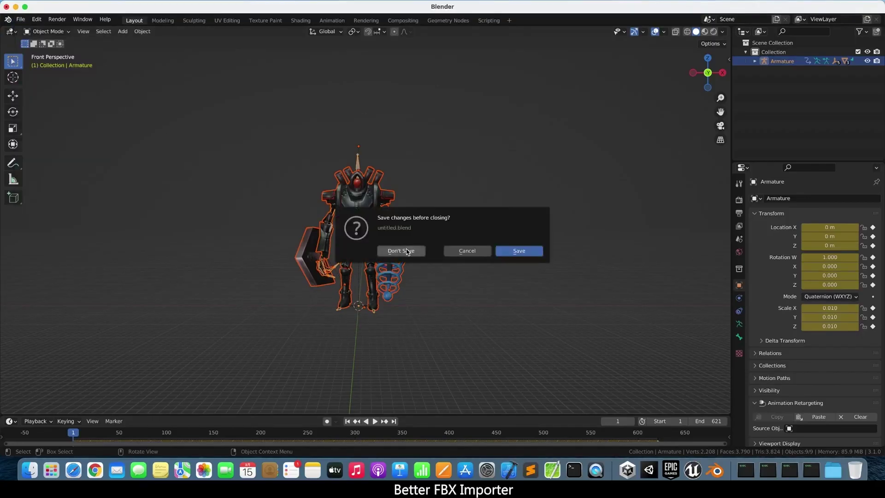
# - Discard the robot scene changes and generate the Rigify rig from the sheep-boy metarig
pyautogui.click(406, 251)
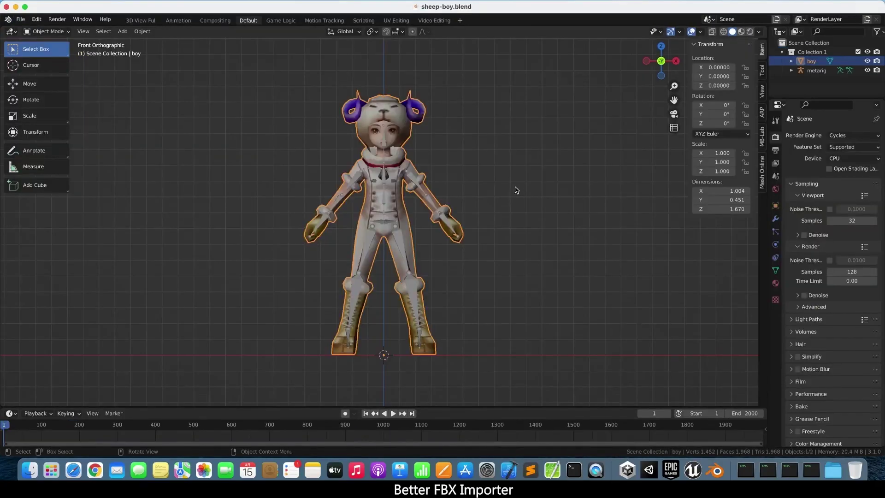
pyautogui.click(385, 143)
pyautogui.scroll(-3, 836, 421)
pyautogui.click(836, 423)
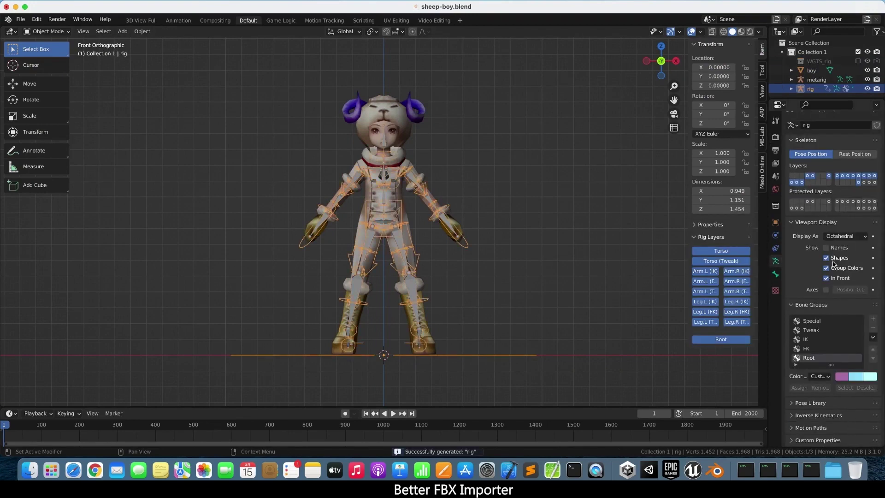
pyautogui.moveTo(689, 220); pyautogui.dragTo(569, 220)
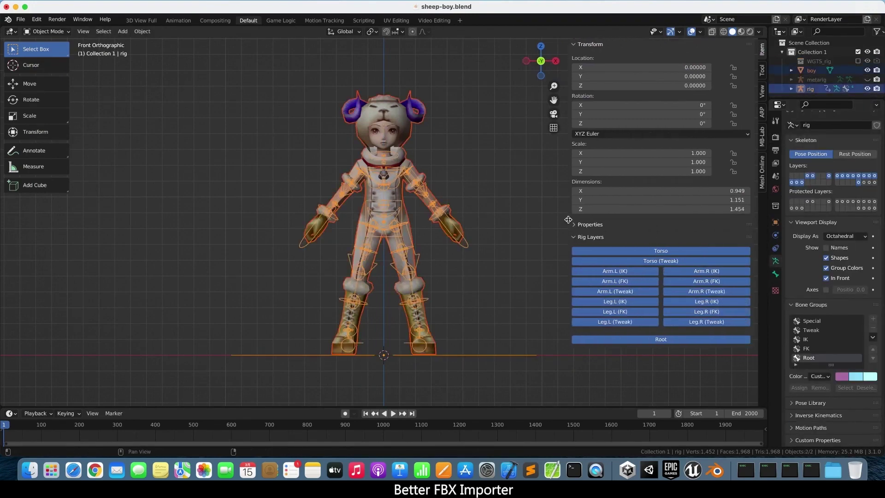
pyautogui.click(763, 177)
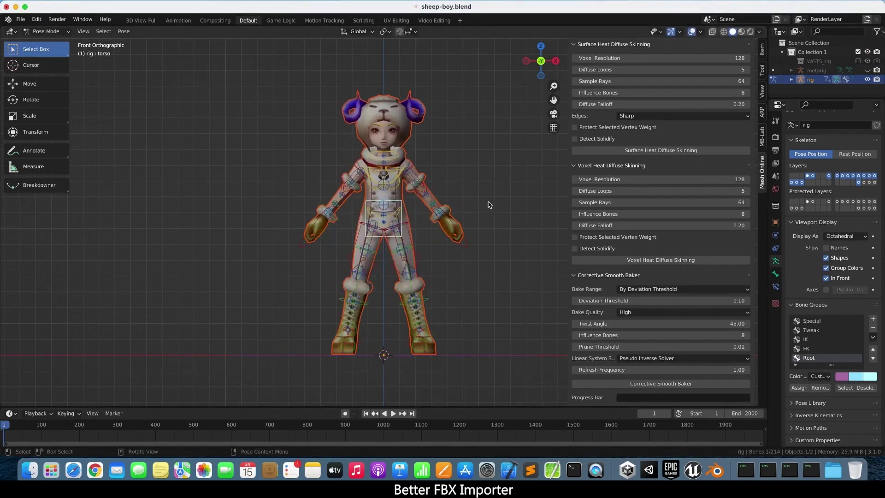
# - Export the character as sheep-boy FBX with Better FBX Exporter, Rigify Armature checked
pyautogui.click(21, 19)
pyautogui.moveTo(76, 153)
pyautogui.click(217, 272)
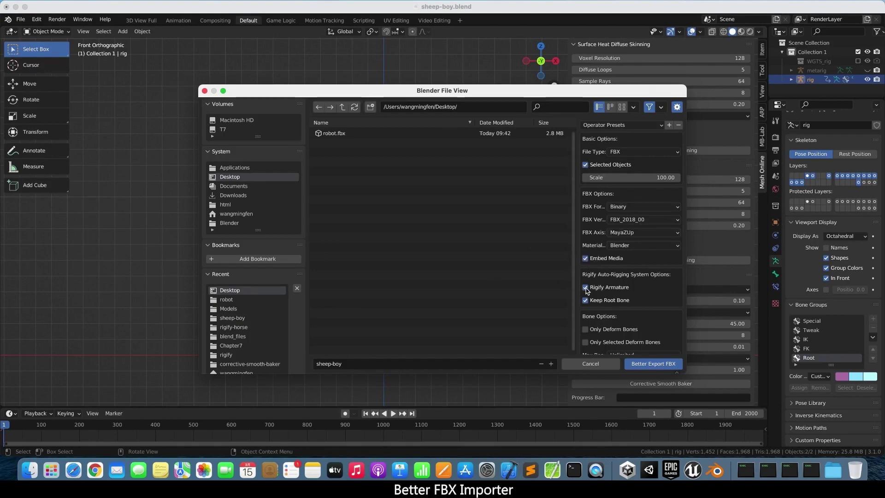
pyautogui.click(653, 364)
pyautogui.click(650, 470)
pyautogui.click(30, 471)
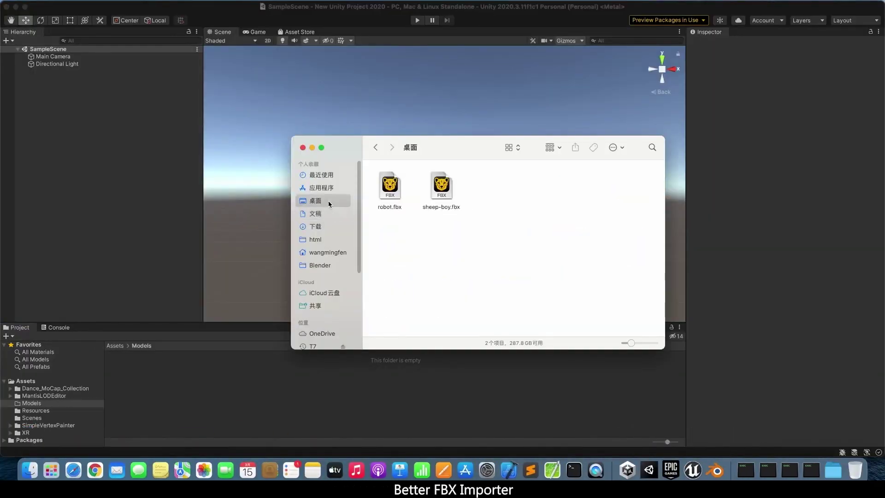
# - Extract the sheep-boy model's embedded textures into the Models folder
pyautogui.click(186, 385)
pyautogui.click(125, 371)
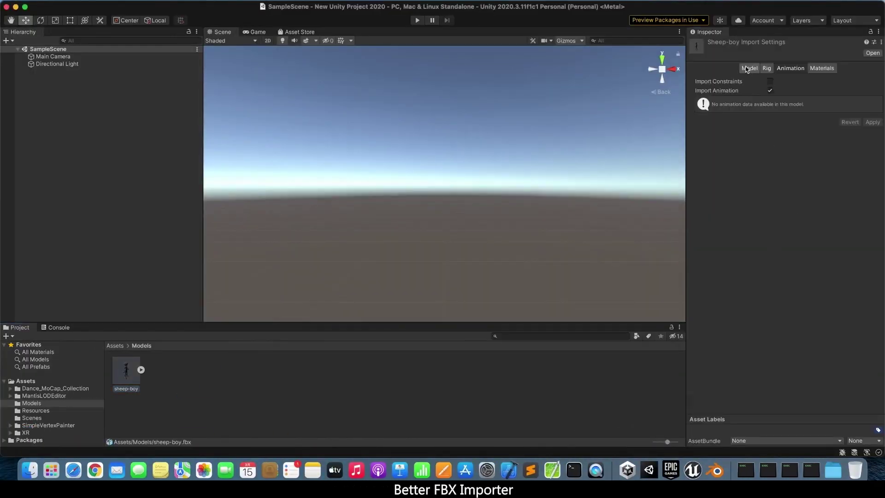
pyautogui.click(822, 68)
pyautogui.click(824, 100)
pyautogui.click(601, 256)
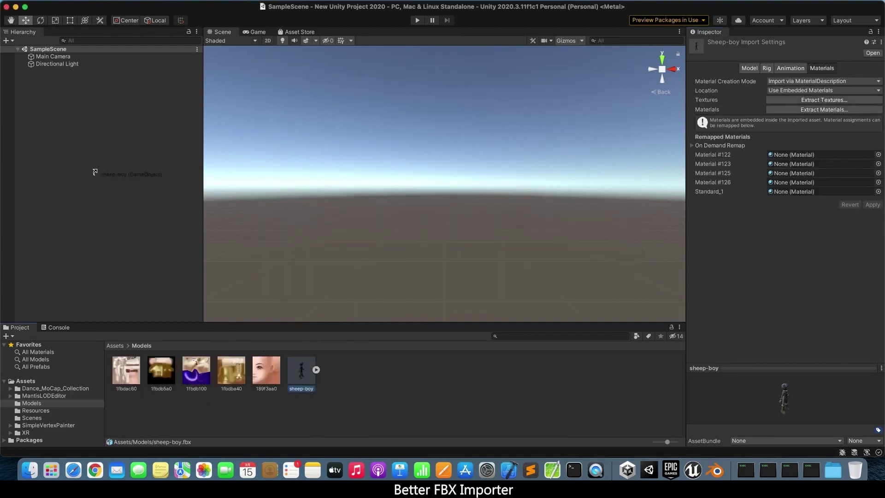
# - Place sheep-boy in the scene with Y rotation 180
pyautogui.moveTo(94, 172); pyautogui.dragTo(85, 152)
pyautogui.click(825, 97)
pyautogui.write('180')
# - Set the sheep-boy rig to Humanoid and review its bone mapping
pyautogui.click(301, 371)
pyautogui.click(767, 69)
pyautogui.click(816, 96)
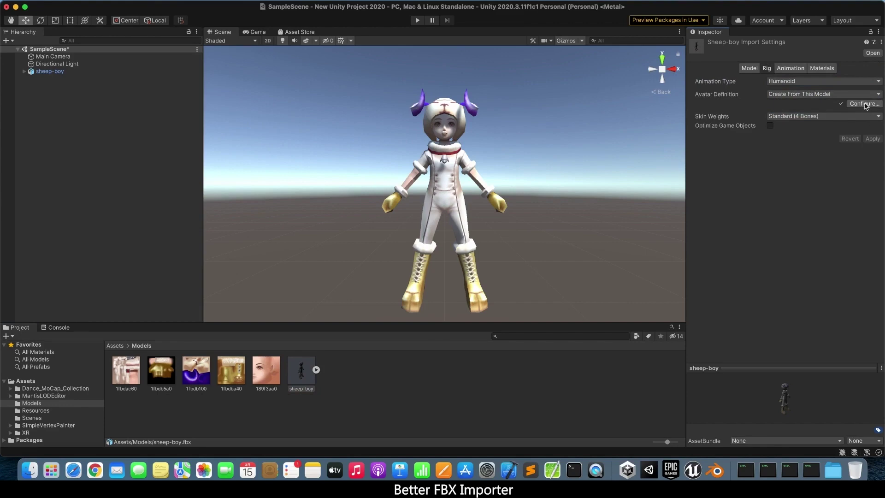
pyautogui.click(866, 103)
pyautogui.click(867, 374)
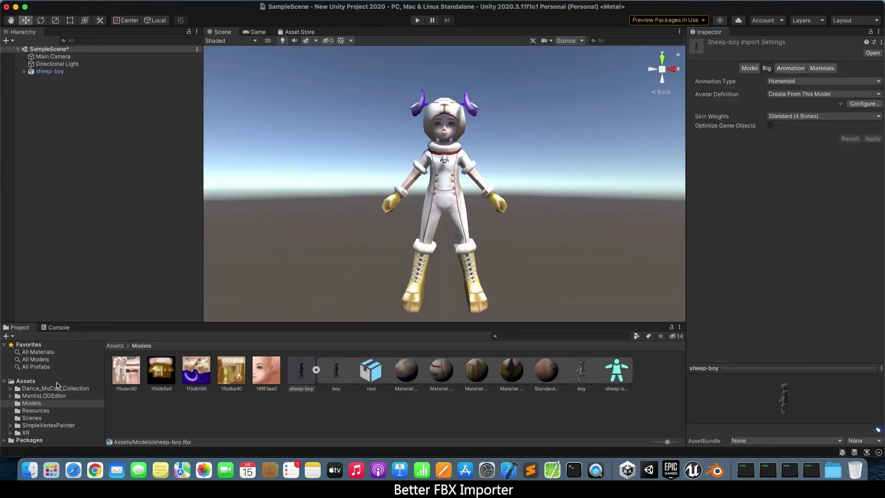
# - Add a high rhythm dance clip and play the scene to watch sheep-boy dance
pyautogui.click(57, 404)
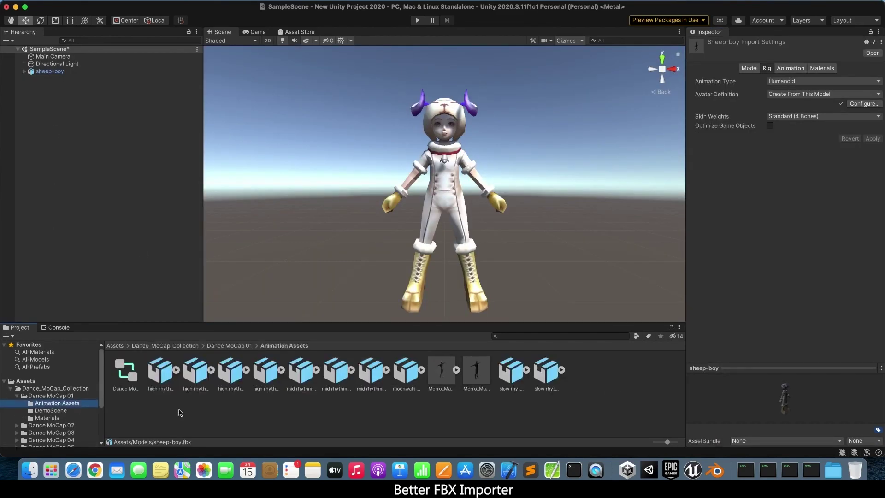
pyautogui.click(178, 371)
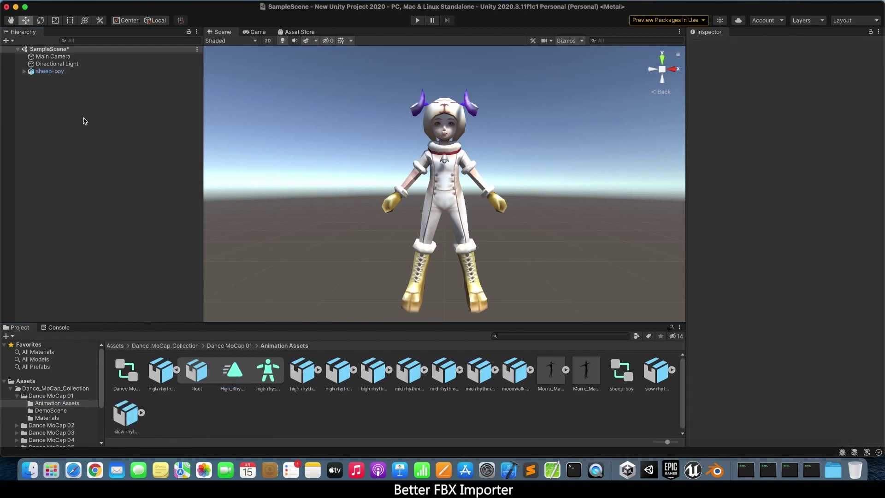
pyautogui.click(418, 20)
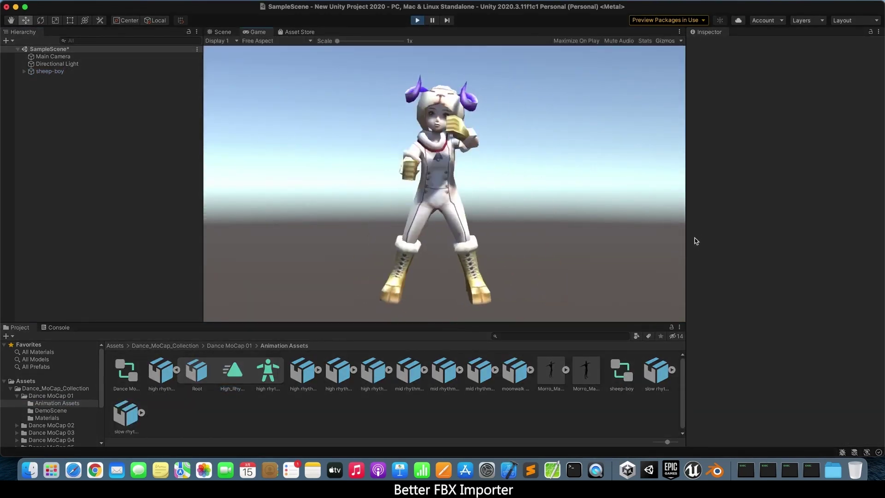
pyautogui.press('super+p')
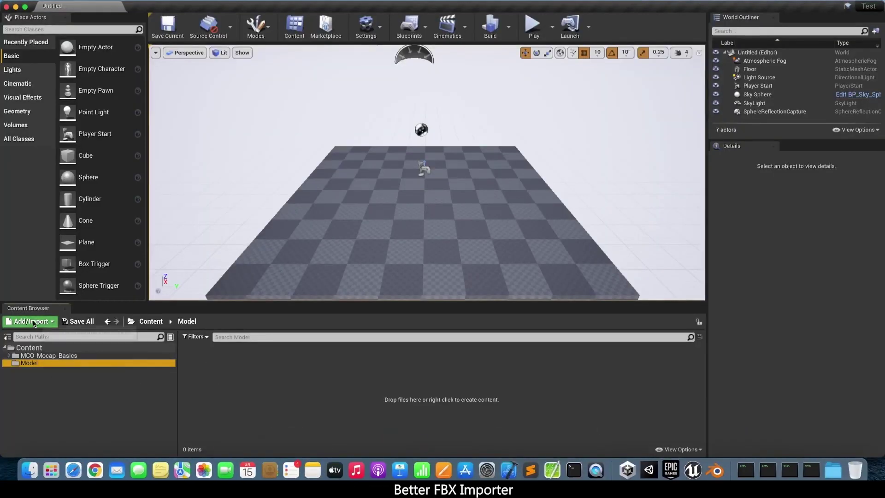
# - Import sheep-boy.fbx as a skeletal mesh into the Model folder
pyautogui.click(33, 323)
pyautogui.click(69, 59)
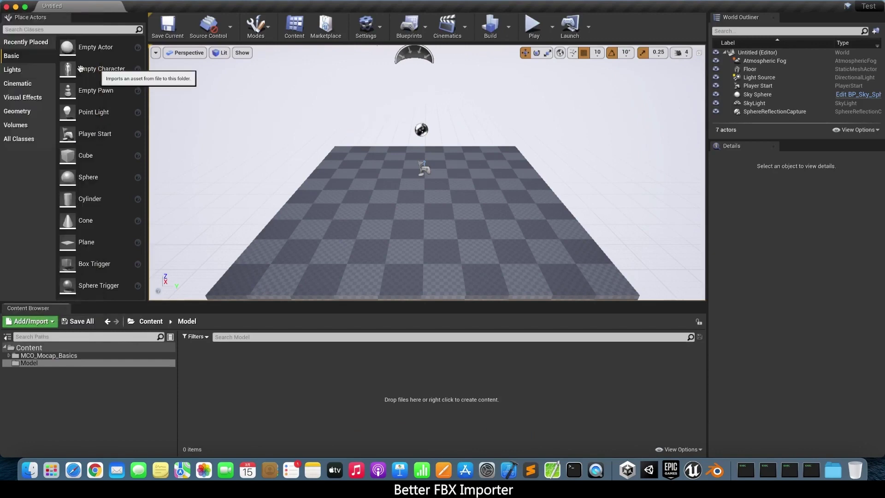
pyautogui.click(366, 111)
pyautogui.click(598, 255)
pyautogui.scroll(-10, 440, 207)
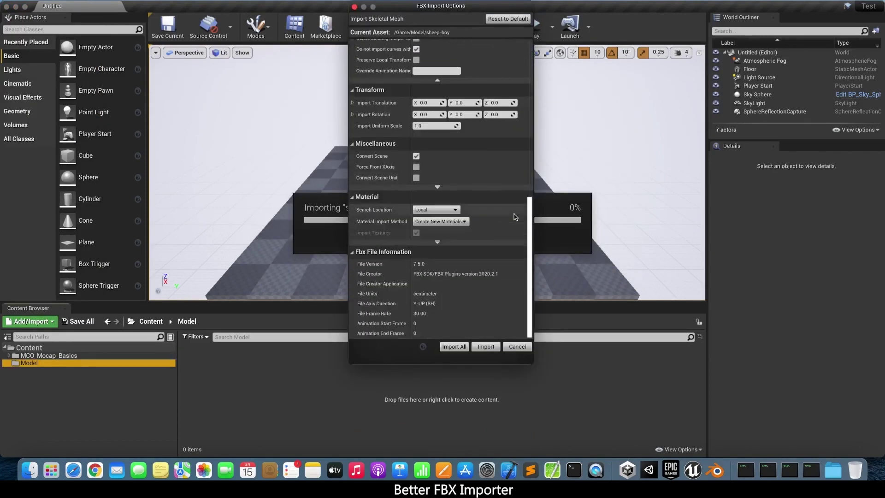
pyautogui.click(486, 346)
pyautogui.scroll(-3, 597, 394)
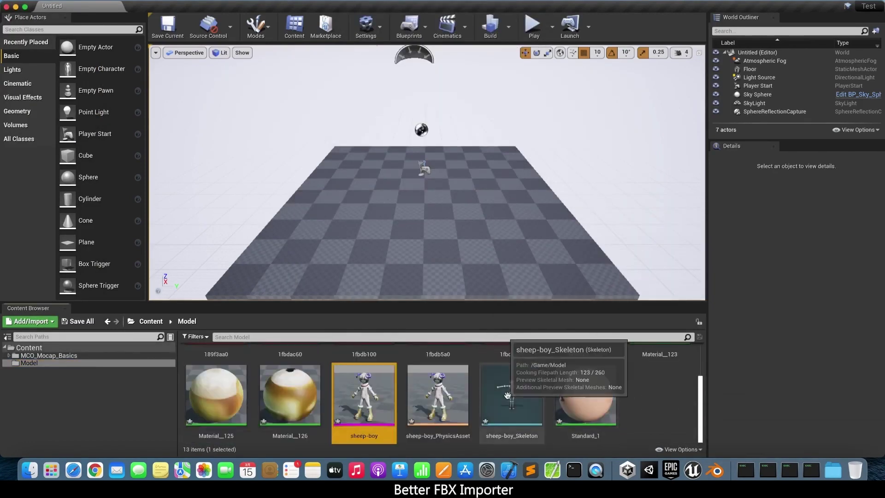
# - Open sheep-boy_Skeleton, apply its preview mesh, and set the retarget rig to Humanoid
pyautogui.doubleClick(507, 396)
pyautogui.click(745, 133)
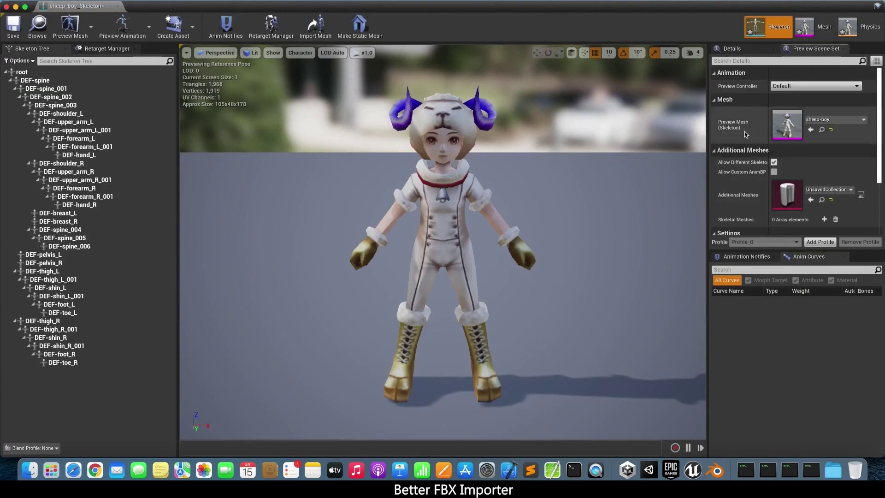
pyautogui.click(107, 49)
pyautogui.click(116, 258)
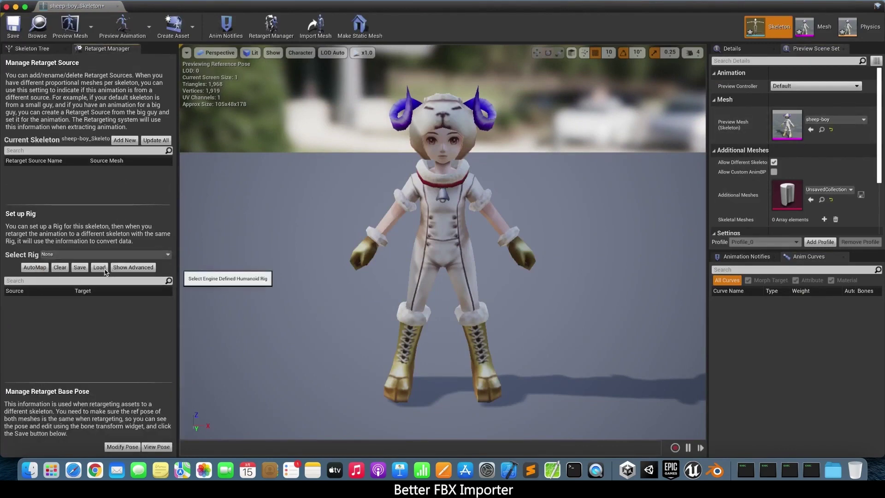
pyautogui.click(171, 275)
# - Map lowerarm_l to DEF-forearm_L and assign a target bone for Hand_L
pyautogui.scroll(-1, 170, 318)
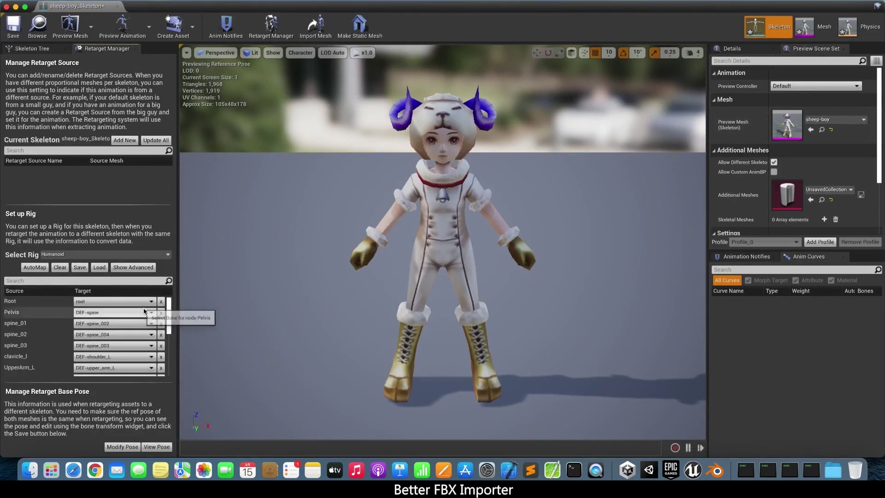
pyautogui.click(152, 341)
pyautogui.click(111, 277)
pyautogui.click(154, 353)
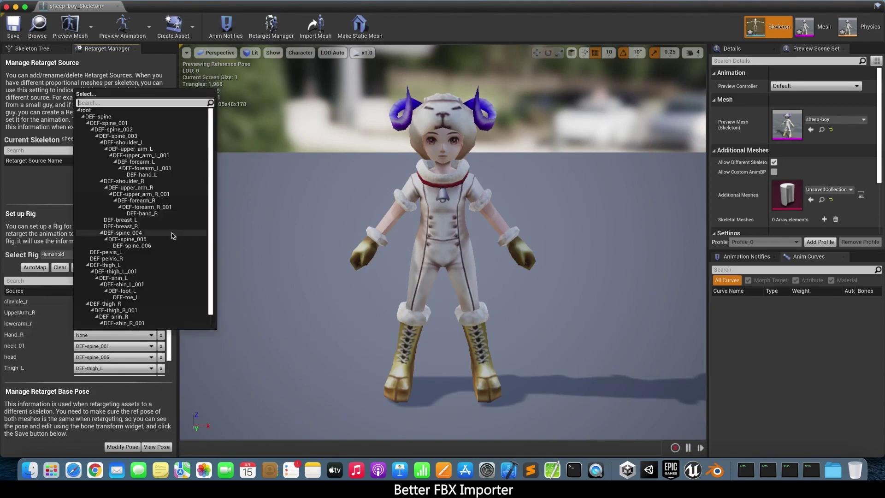
pyautogui.click(152, 227)
pyautogui.click(133, 267)
pyautogui.scroll(2, 169, 323)
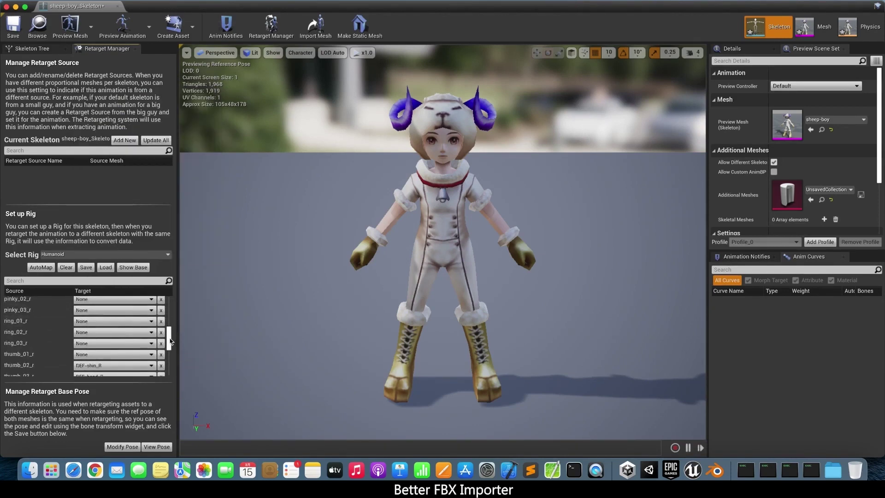
pyautogui.click(133, 267)
pyautogui.scroll(-3, 172, 333)
pyautogui.moveTo(171, 333); pyautogui.dragTo(173, 295)
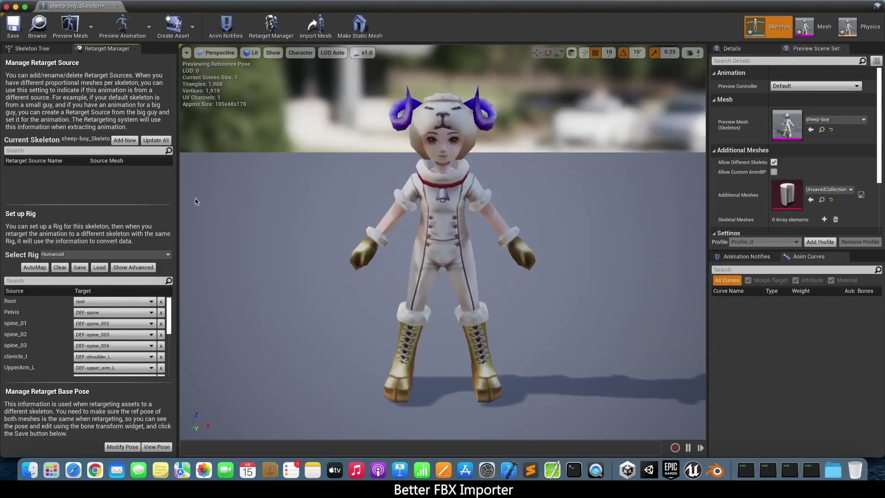
# - Recursively set root's bones to Skeleton retargeting, set DEF-spine to Animation Scaled, and save
pyautogui.click(32, 49)
pyautogui.click(19, 61)
pyautogui.click(42, 69)
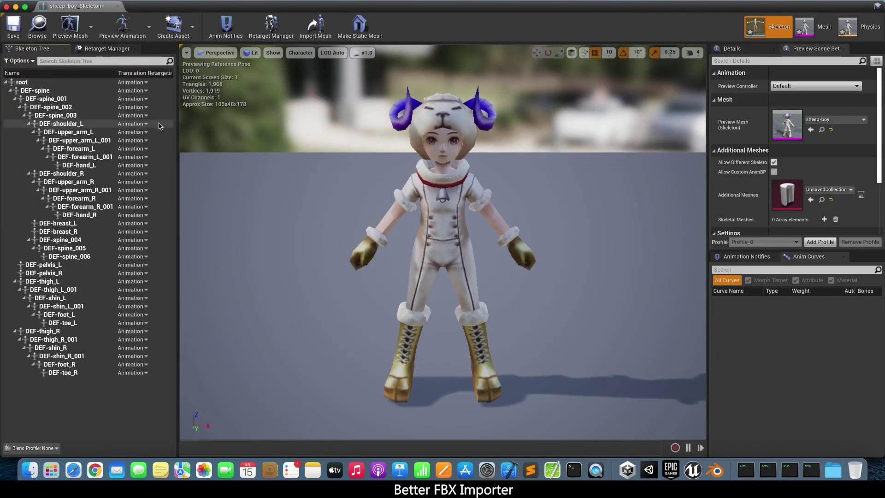
pyautogui.rightClick(106, 85)
pyautogui.click(176, 165)
pyautogui.click(143, 90)
pyautogui.click(143, 93)
pyautogui.click(143, 91)
pyautogui.click(134, 122)
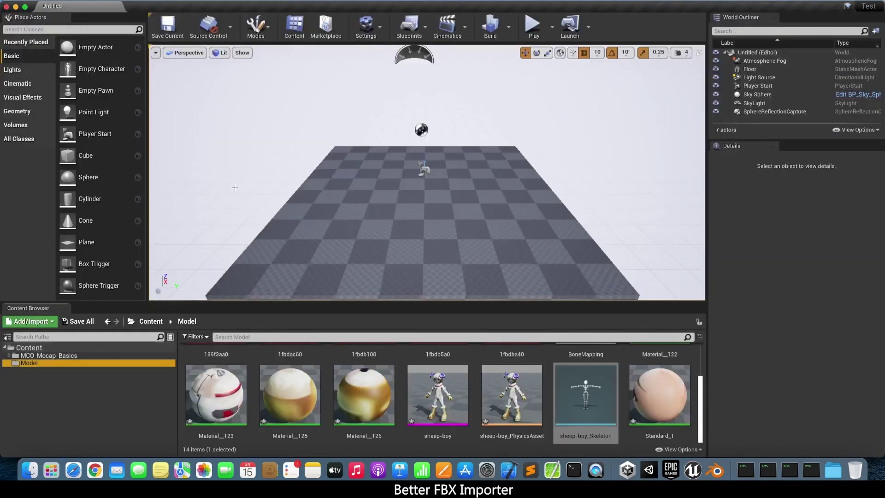
# - Duplicate and retarget MOB1_CrouchWalk_F_IPC onto sheep-boy_Skeleton
pyautogui.click(9, 355)
pyautogui.click(13, 363)
pyautogui.click(18, 378)
pyautogui.click(46, 385)
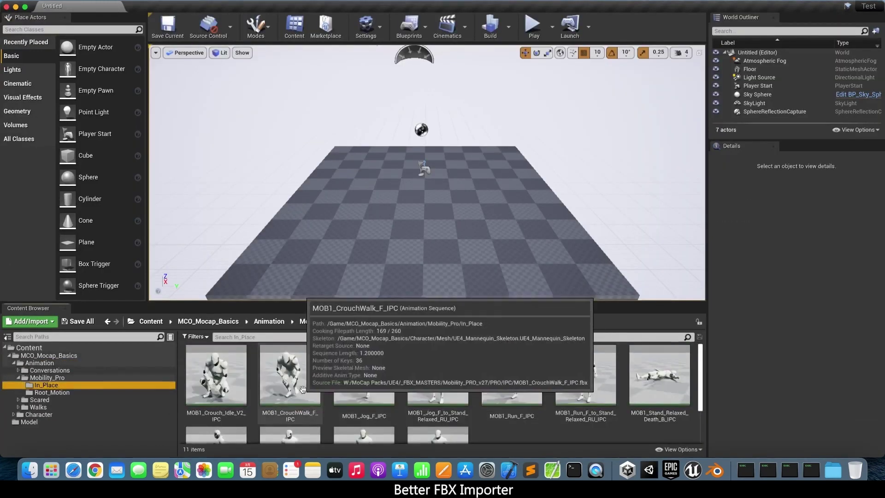
pyautogui.rightClick(286, 369)
pyautogui.click(461, 98)
pyautogui.click(288, 166)
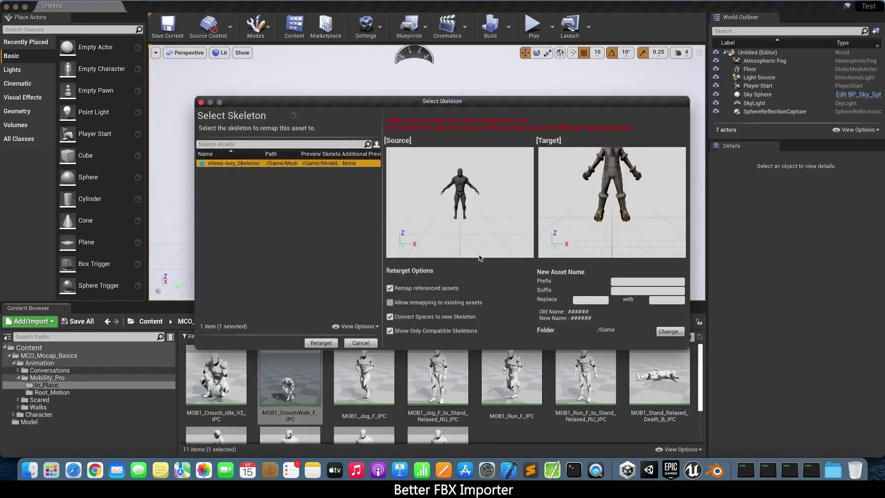
pyautogui.click(319, 344)
# - Place the crouch-walking sheep-boy in the level and play it twice to preview
pyautogui.moveTo(316, 343); pyautogui.dragTo(421, 148)
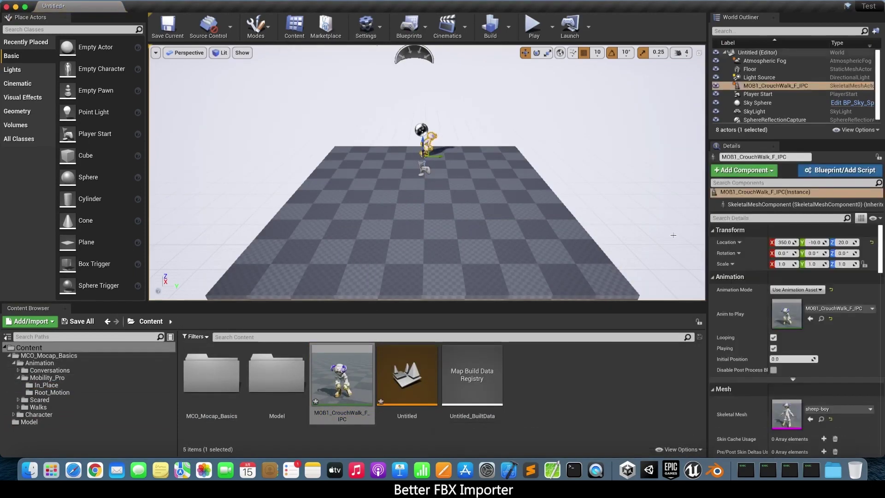
pyautogui.click(534, 25)
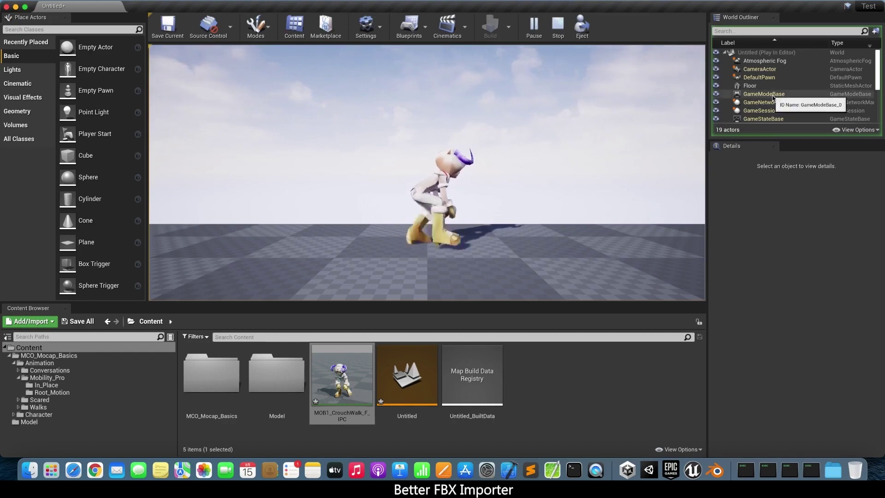
pyautogui.click(559, 28)
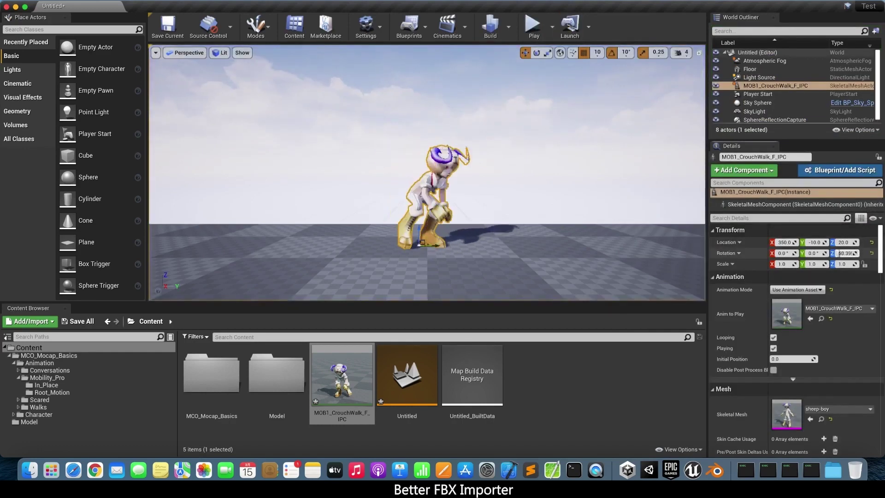
pyautogui.hotkey('alt', 'p')
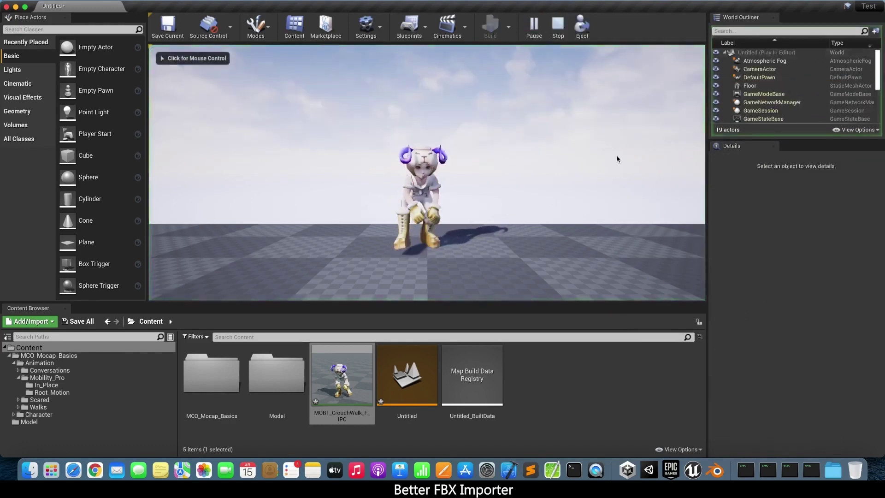
pyautogui.click(558, 27)
# - Duplicate and retarget the Convo_01_Low_Key_Loop animation onto sheep-boy_Skeleton
pyautogui.click(51, 377)
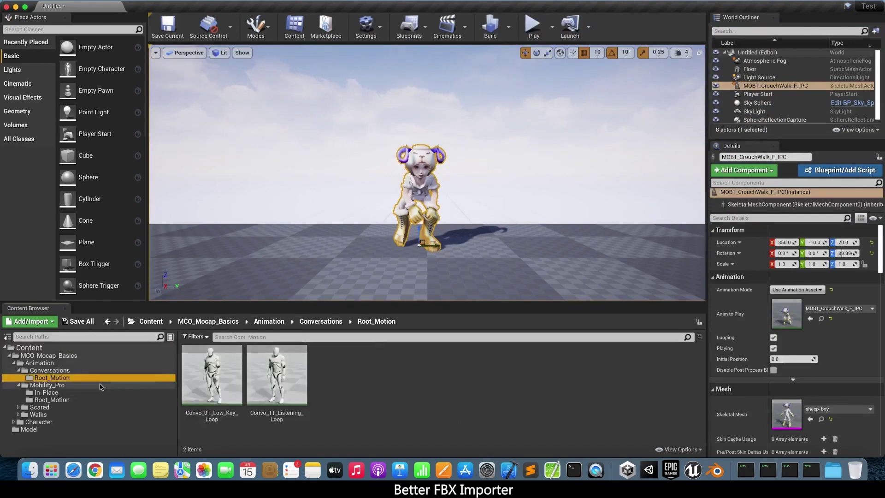
pyautogui.rightClick(212, 378)
pyautogui.click(363, 107)
pyautogui.click(233, 163)
pyautogui.click(321, 342)
# - Place the Convo_01 sheep-boy beside the crouching one and play the level
pyautogui.moveTo(342, 374); pyautogui.dragTo(484, 247)
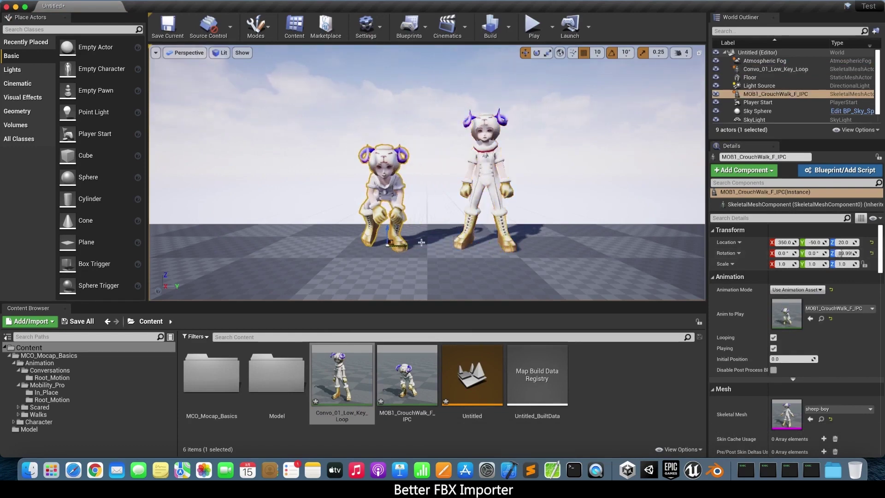
pyautogui.click(534, 26)
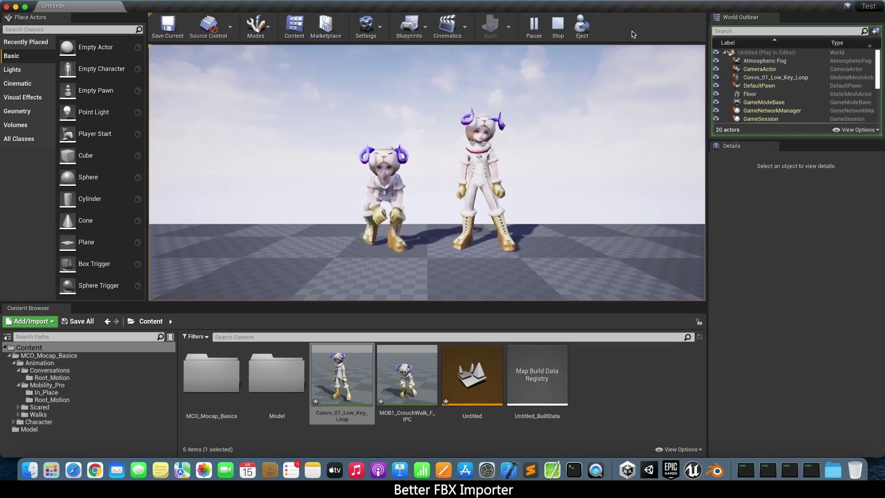
pyautogui.press('Escape')
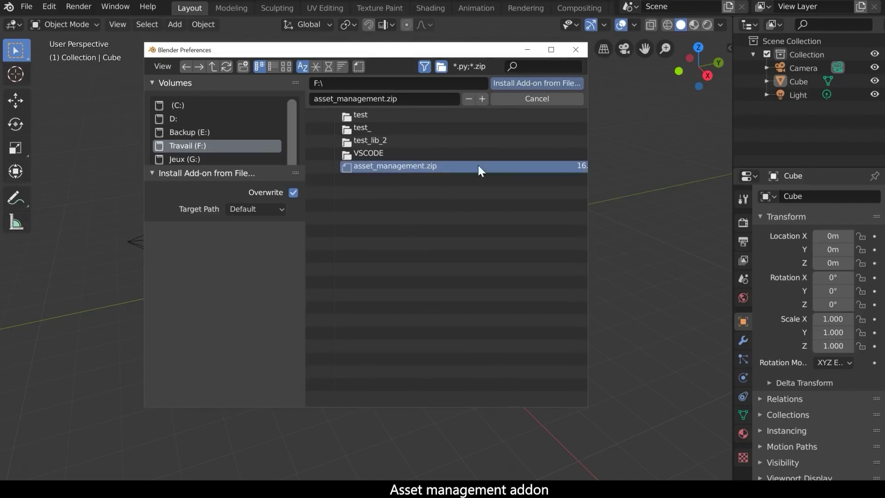
# - Install and enable the Asset Management 2.8 add-on, importing old 2.79 libraries
pyautogui.doubleClick(395, 166)
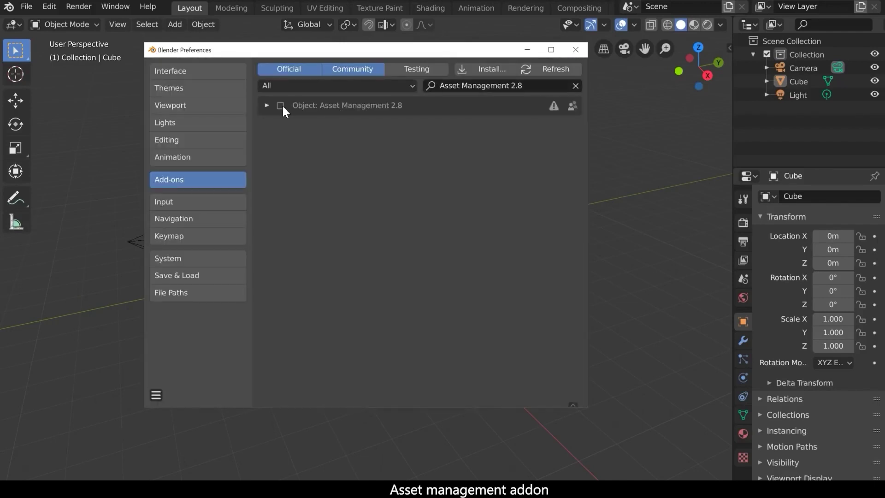
pyautogui.click(266, 106)
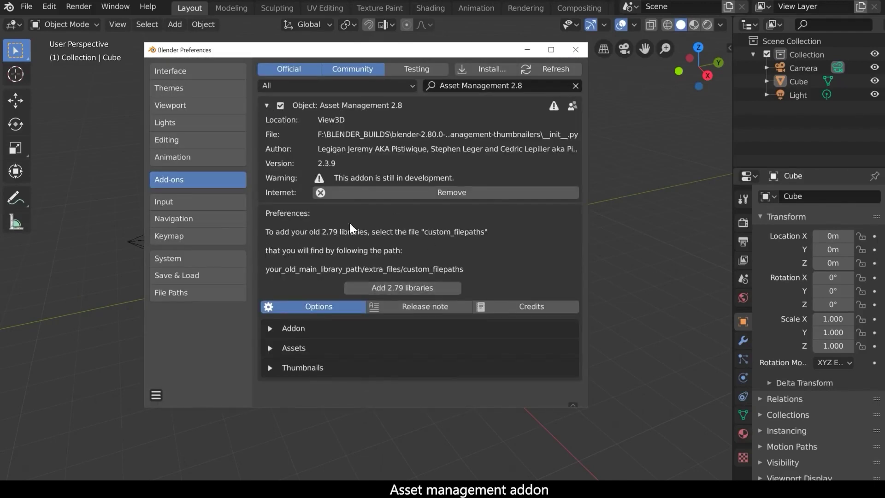
pyautogui.click(413, 287)
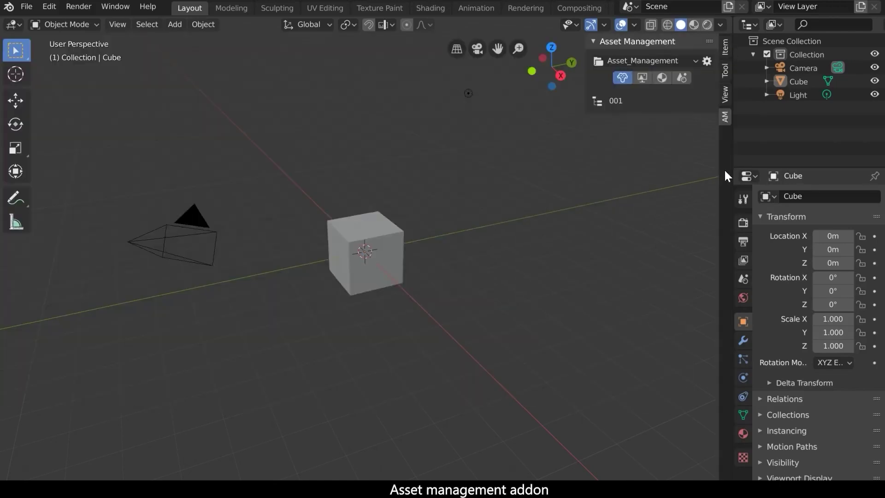
pyautogui.click(600, 102)
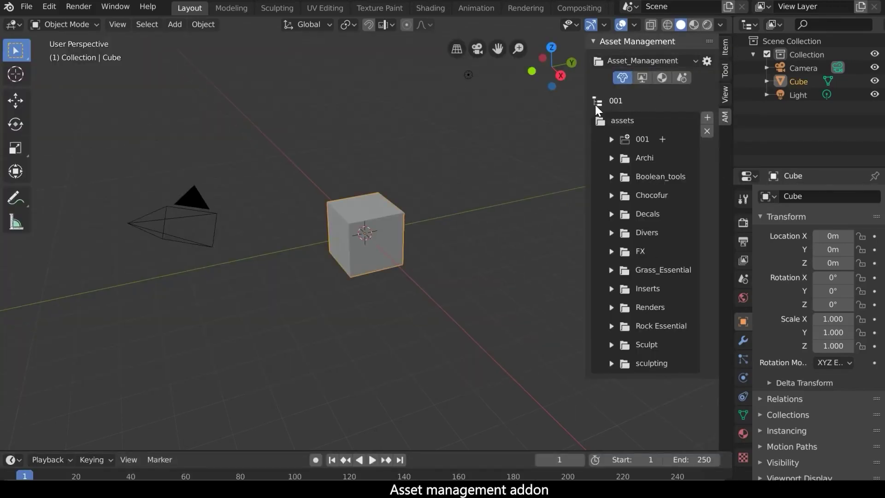
# - Add a new asset library with the folder F:\toto\
pyautogui.click(707, 61)
pyautogui.click(730, 91)
pyautogui.click(711, 116)
pyautogui.doubleClick(185, 394)
pyautogui.press('Return')
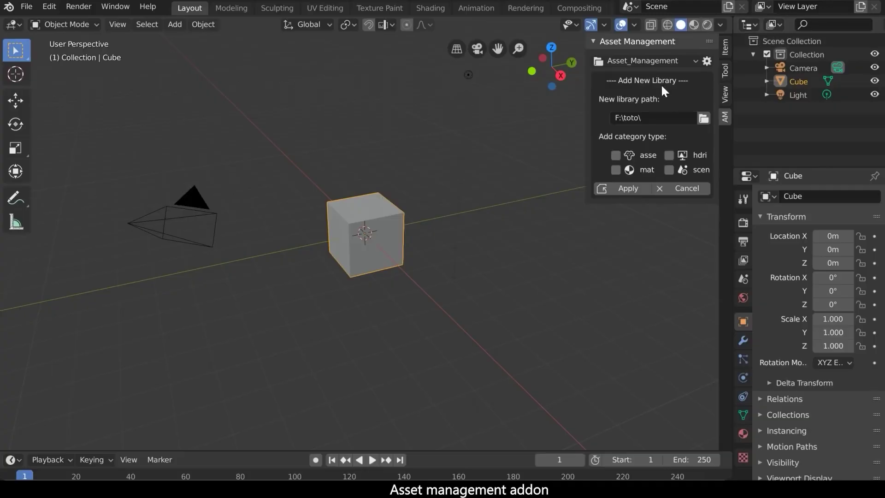
# - Create the toto library, delete A_1_1 confirming with YES, and open Cube's Export Mesh Asset form
pyautogui.click(619, 189)
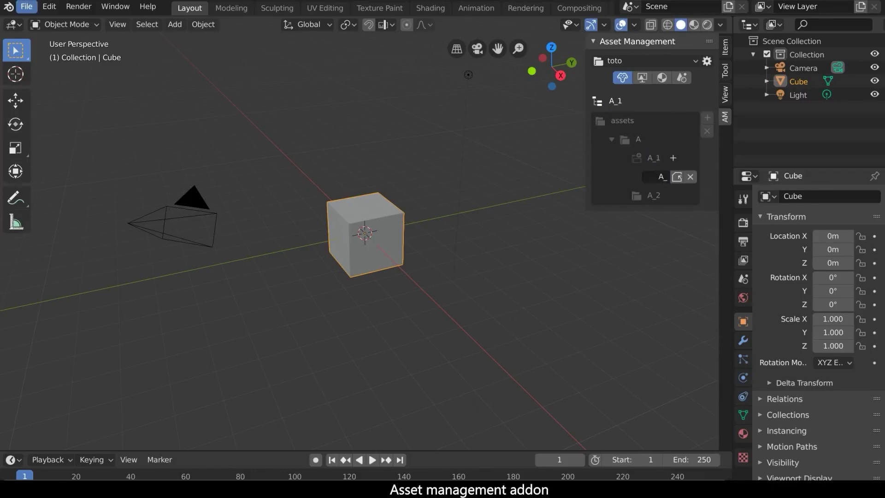
pyautogui.click(707, 131)
pyautogui.write('YES')
pyautogui.press('Return')
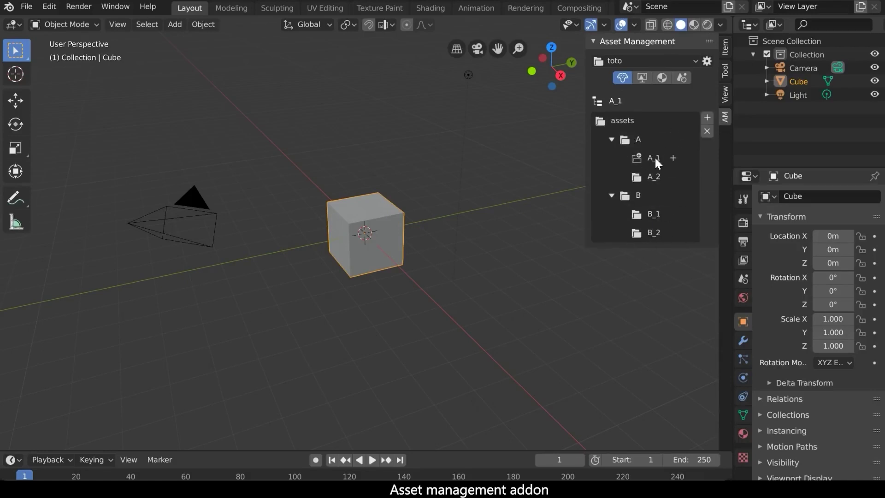
pyautogui.click(674, 159)
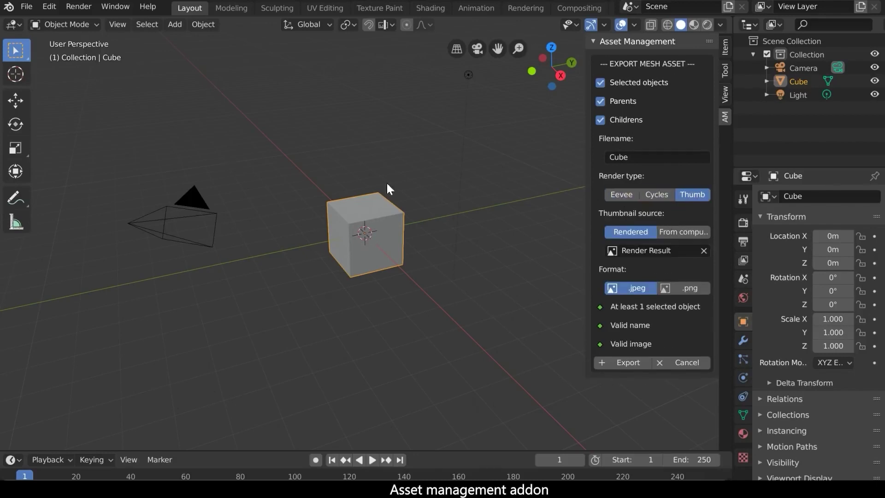
# - Try an existing image as the thumbnail, then revert to Cycles-rendered thumbnails
pyautogui.click(656, 194)
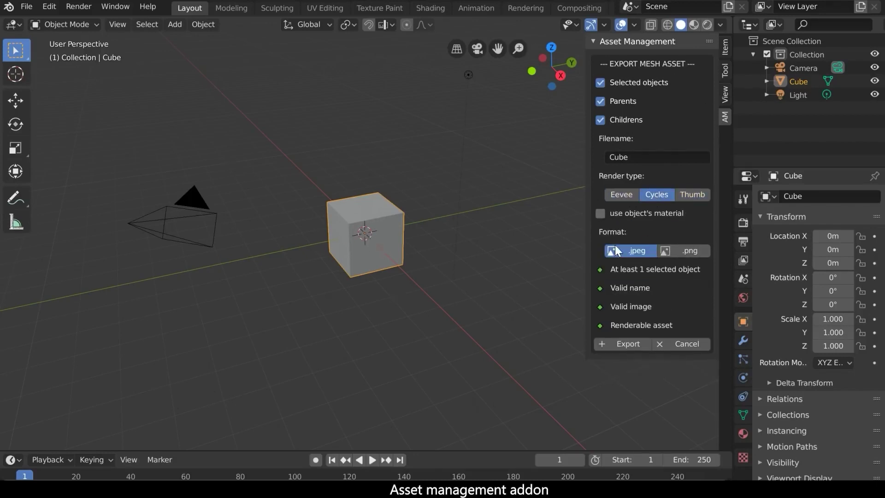
pyautogui.click(691, 194)
pyautogui.click(60, 90)
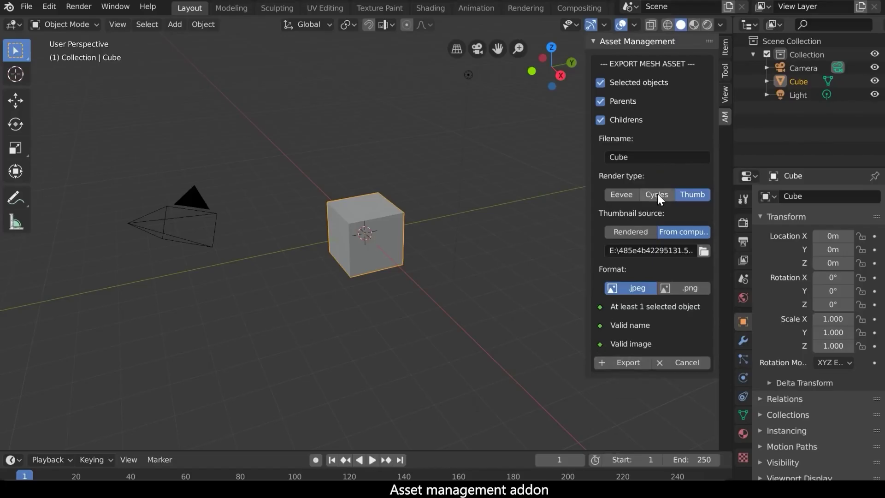
pyautogui.click(657, 193)
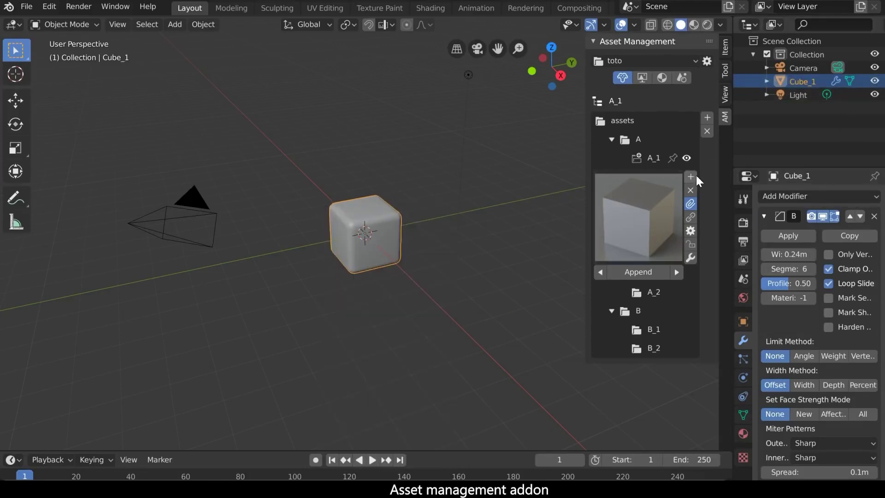
# - Export the bevelled cube twice into A_1 as Cube_1 and Cube_2
pyautogui.click(691, 177)
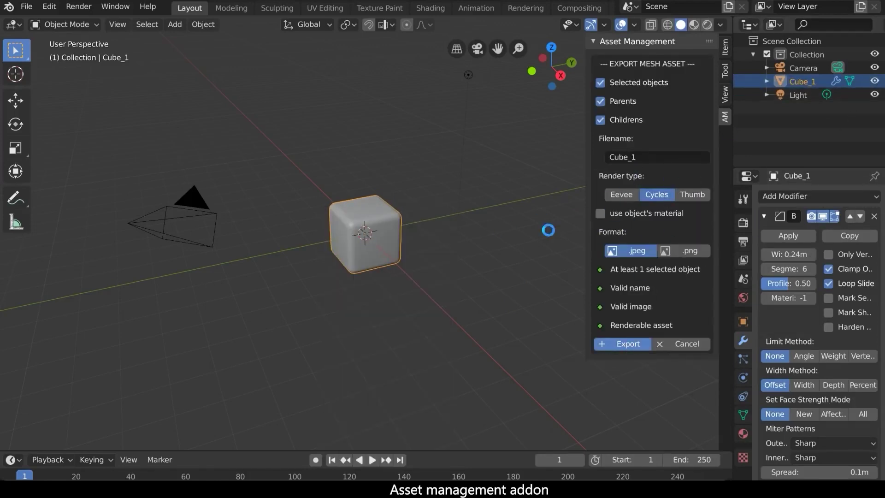
pyautogui.click(632, 296)
pyautogui.click(665, 166)
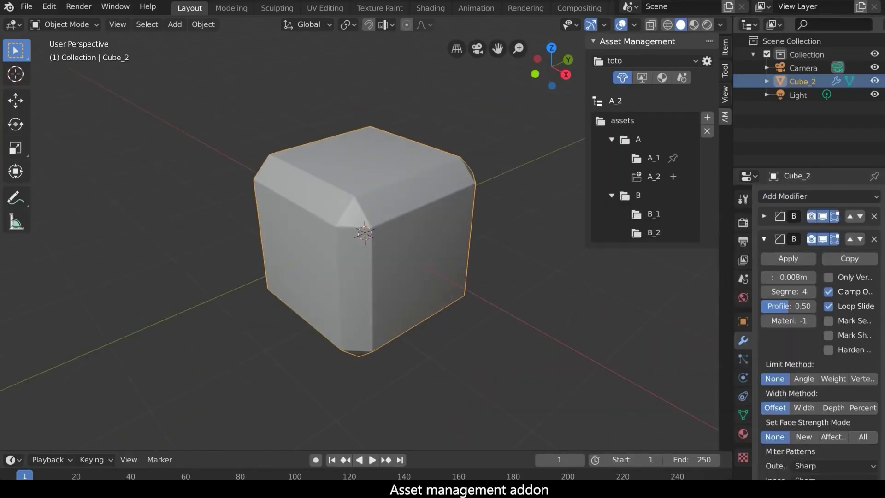
pyautogui.click(673, 177)
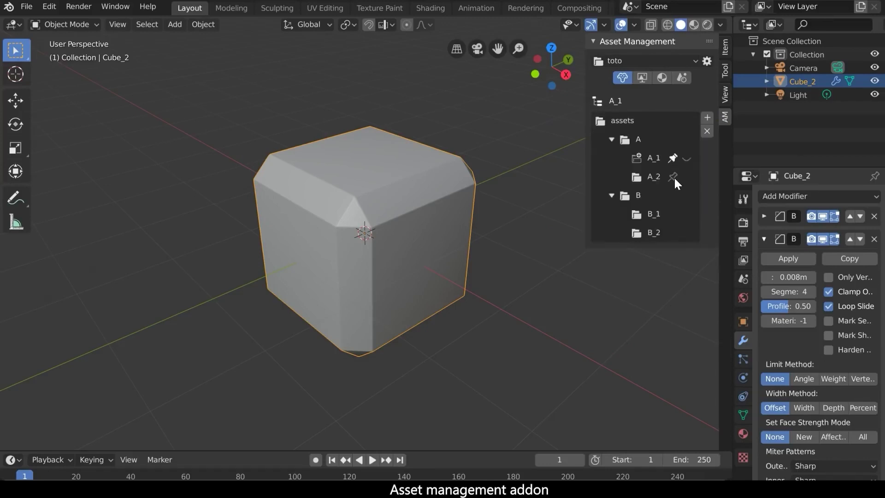
pyautogui.click(674, 177)
pyautogui.click(694, 236)
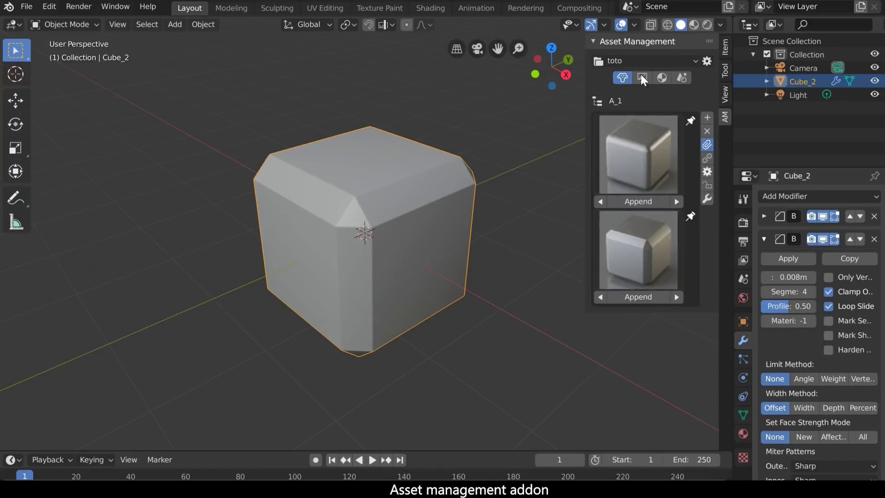
# - View the Asset_Management library's 001 thumbnails, then switch to the HDRI category
pyautogui.click(646, 61)
pyautogui.click(631, 62)
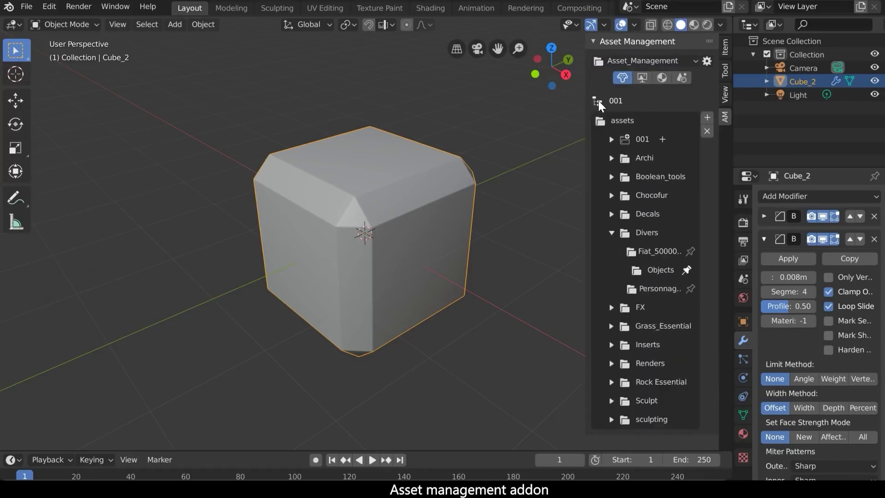
pyautogui.click(598, 101)
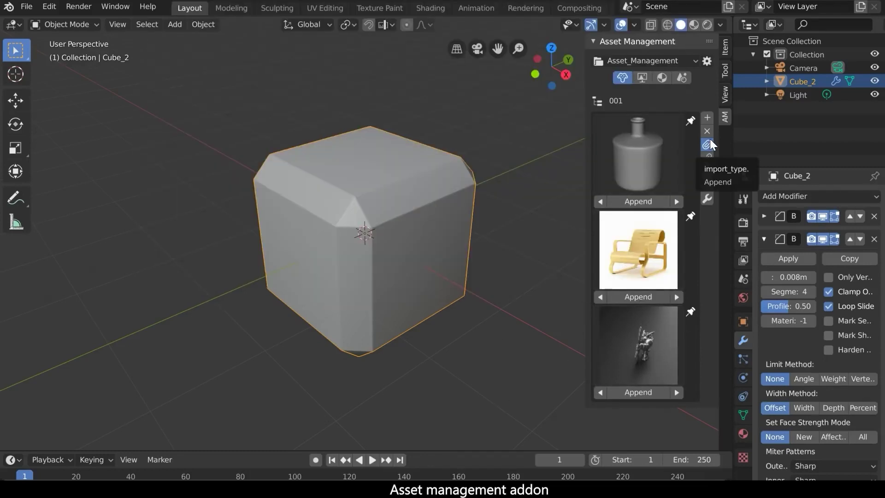
pyautogui.click(703, 146)
pyautogui.press('Return')
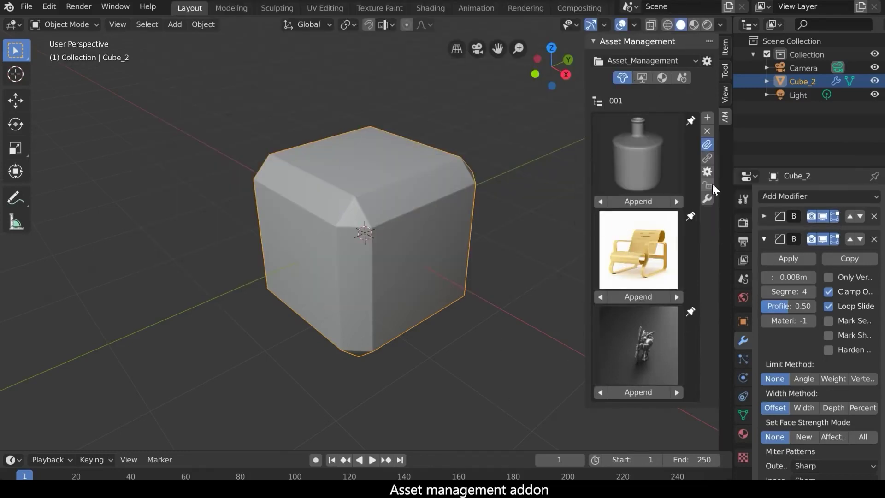
pyautogui.scroll(-2, 617, 401)
pyautogui.scroll(2, 637, 385)
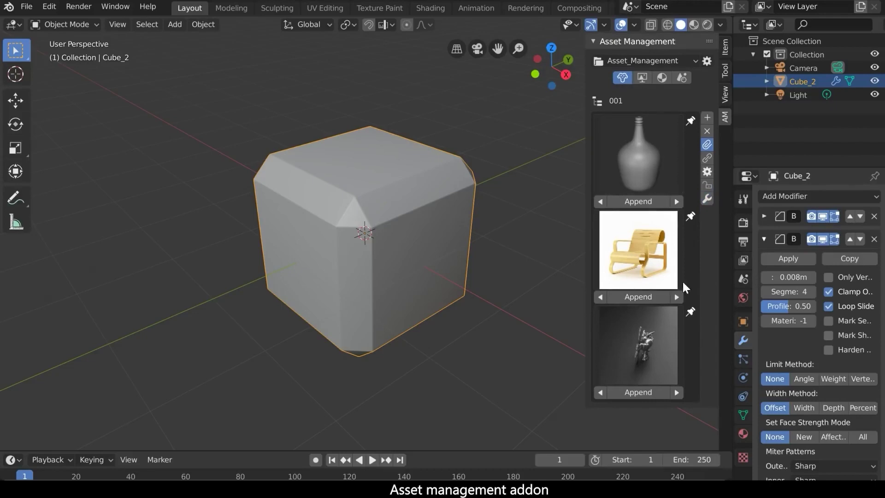
pyautogui.click(643, 77)
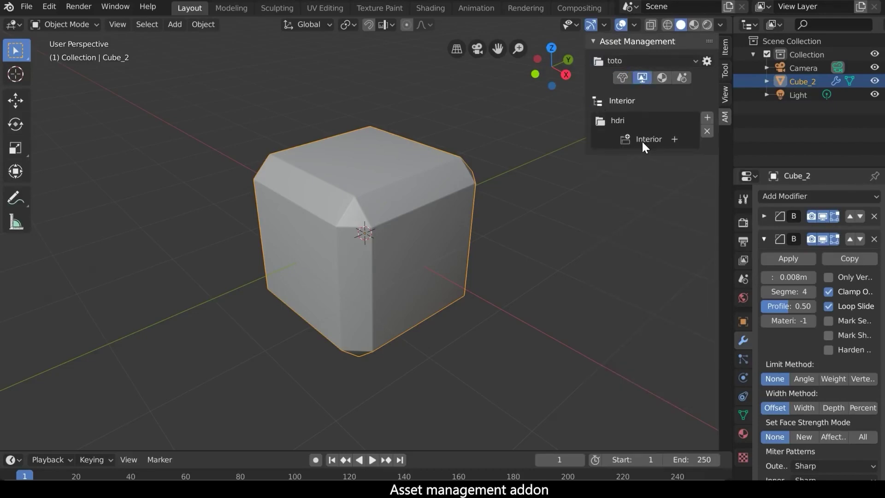
# - Add an HDRI file to the Interior category and set it as the scene environment
pyautogui.click(675, 139)
pyautogui.doubleClick(828, 380)
pyautogui.click(629, 255)
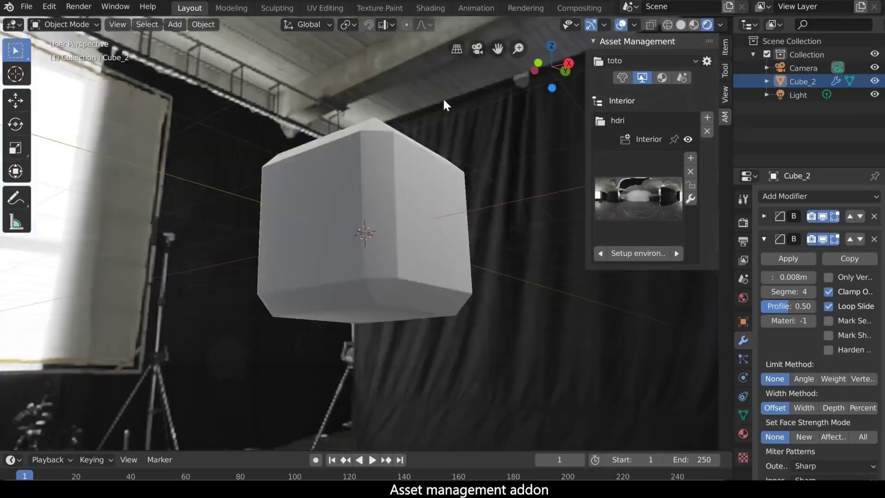
# - Load the studio HDRI, hide it from the camera, and pick a background colour
pyautogui.click(680, 146)
pyautogui.doubleClick(409, 148)
pyautogui.doubleClick(520, 166)
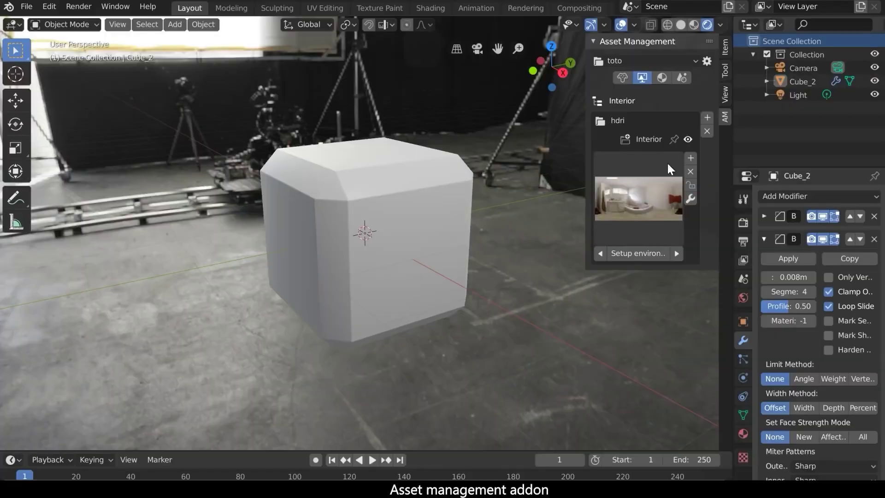
pyautogui.click(691, 198)
pyautogui.scroll(-5, 645, 208)
pyautogui.click(640, 206)
pyautogui.click(664, 225)
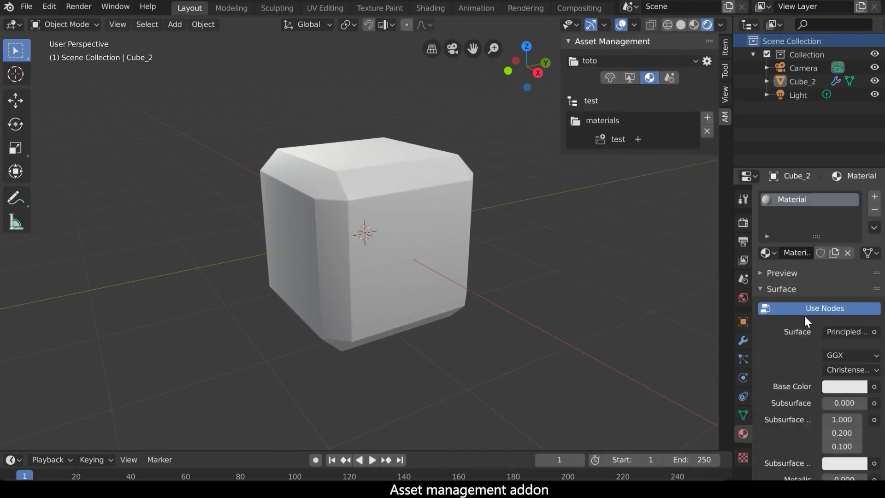
# - Export Plastic_Red as a material asset with an Eevee-rendered thumbnail
pyautogui.click(366, 245)
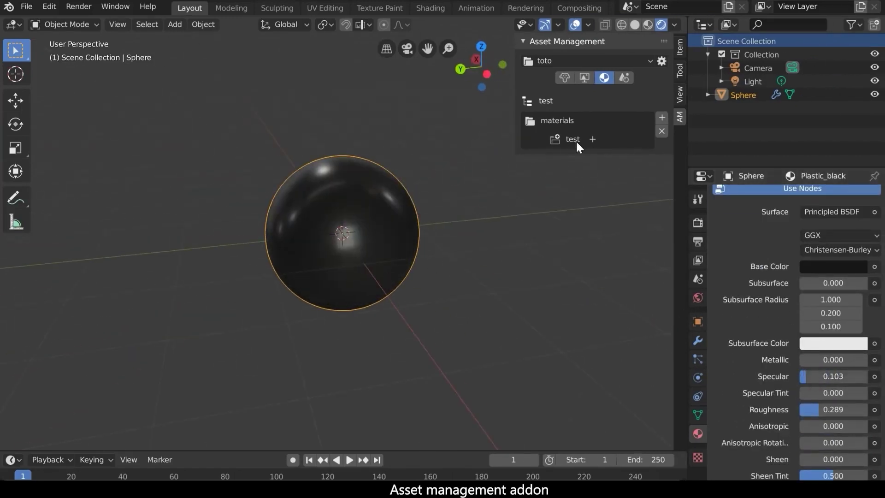
pyautogui.click(593, 139)
pyautogui.click(556, 138)
pyautogui.click(600, 228)
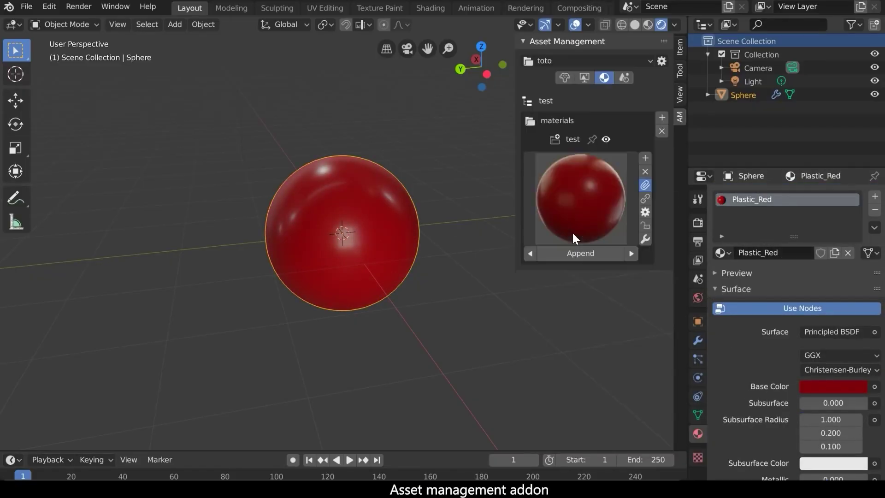
pyautogui.click(572, 231)
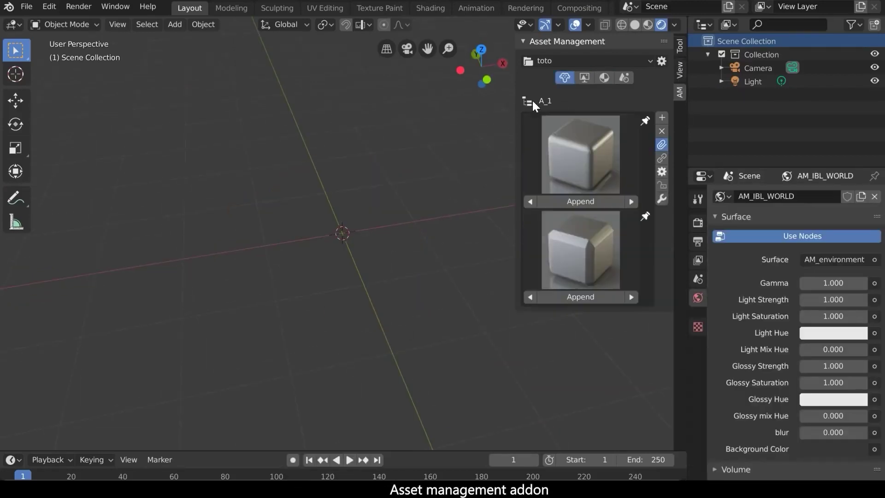
# - Give Suzanne a Subdivision modifier and append the red material to it
pyautogui.click(528, 100)
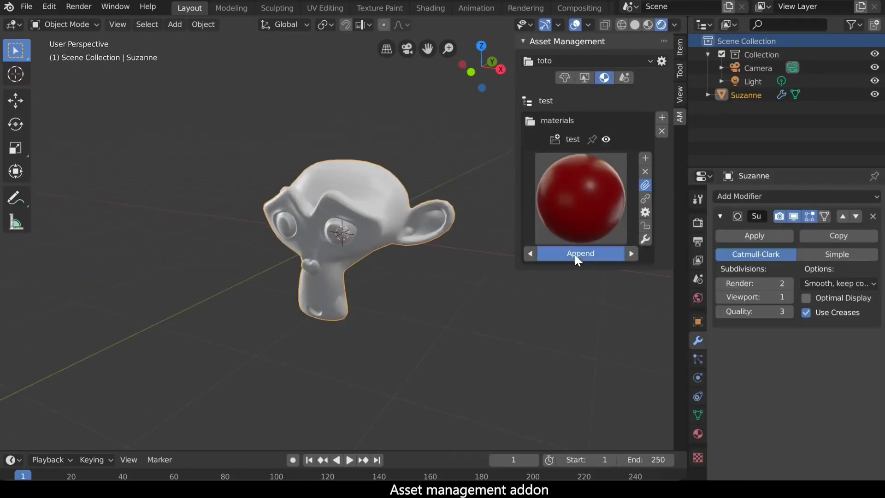
pyautogui.click(577, 254)
pyautogui.click(584, 177)
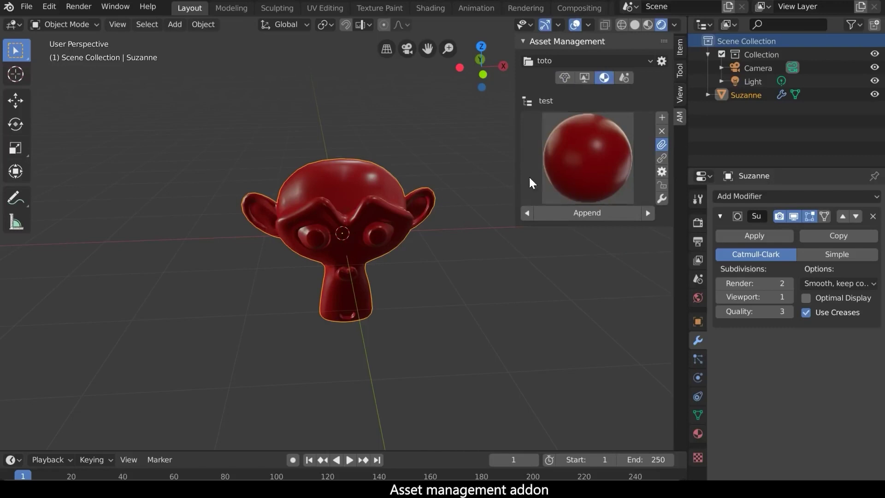
# - Export the suzanne scene asset using a rendered image as its thumbnail
pyautogui.click(661, 171)
pyautogui.click(584, 204)
pyautogui.click(624, 78)
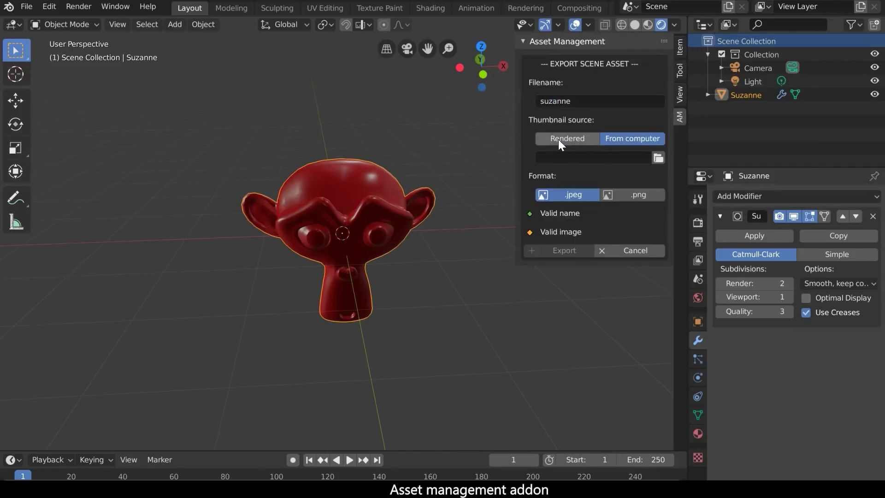
pyautogui.click(561, 138)
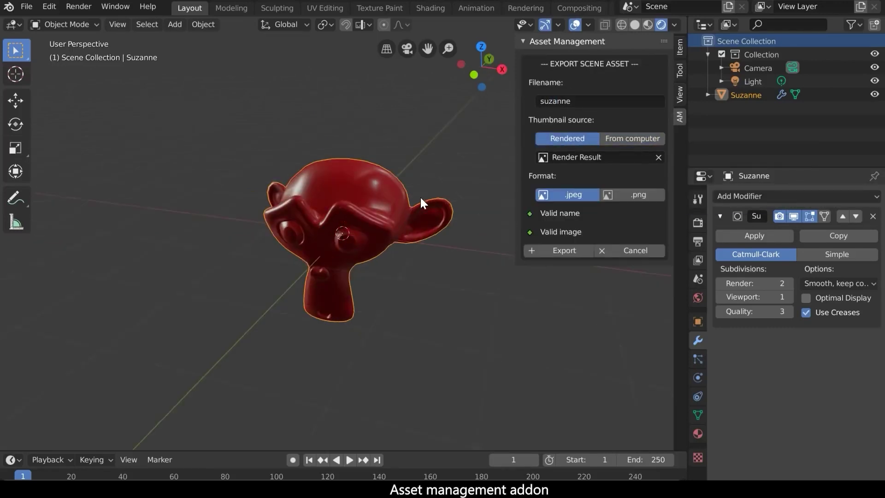
pyautogui.click(78, 6)
pyautogui.click(698, 198)
pyautogui.click(698, 222)
pyautogui.click(79, 7)
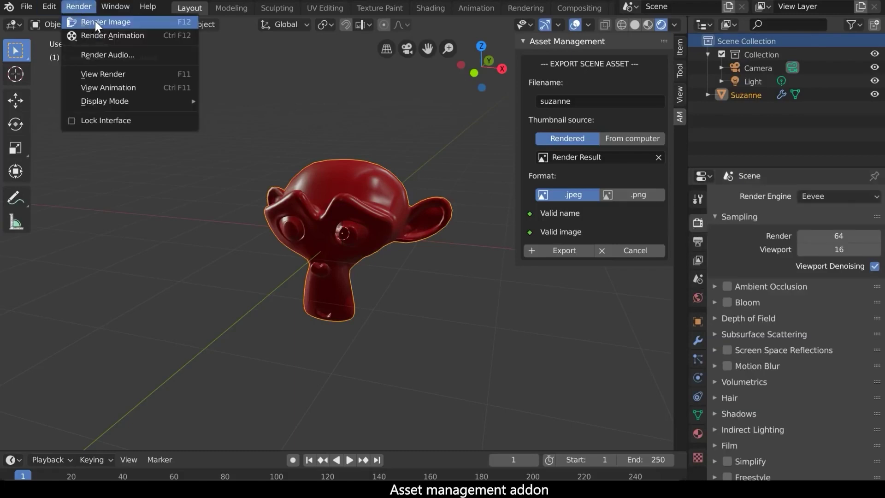
pyautogui.click(113, 263)
pyautogui.click(564, 250)
# - Add a new exterior HDRI category and select the exterior HDRIs for it
pyautogui.click(604, 78)
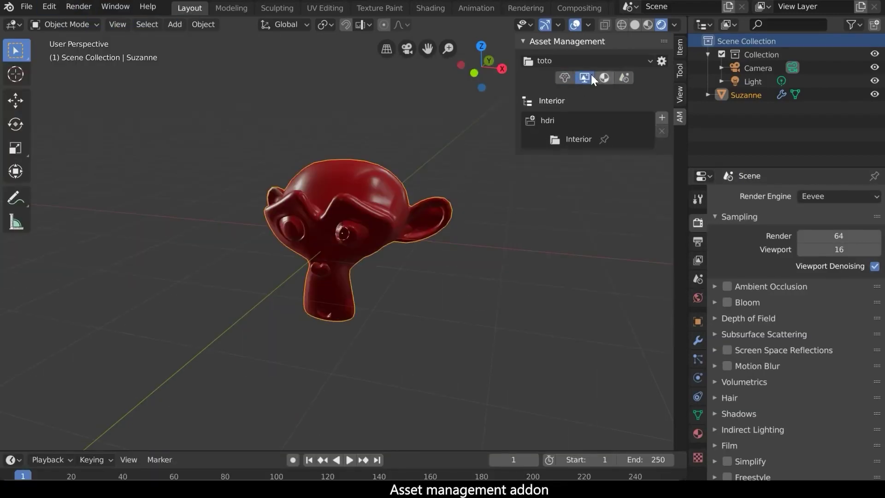
pyautogui.click(564, 78)
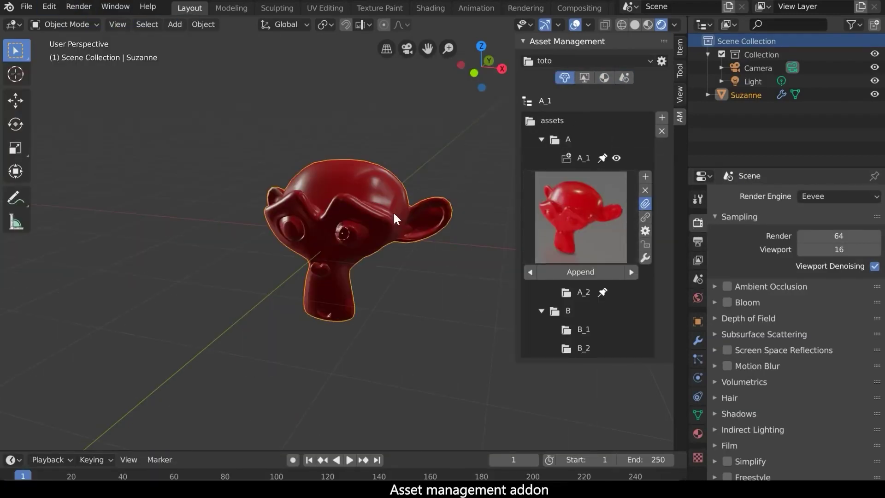
pyautogui.click(625, 78)
pyautogui.click(554, 138)
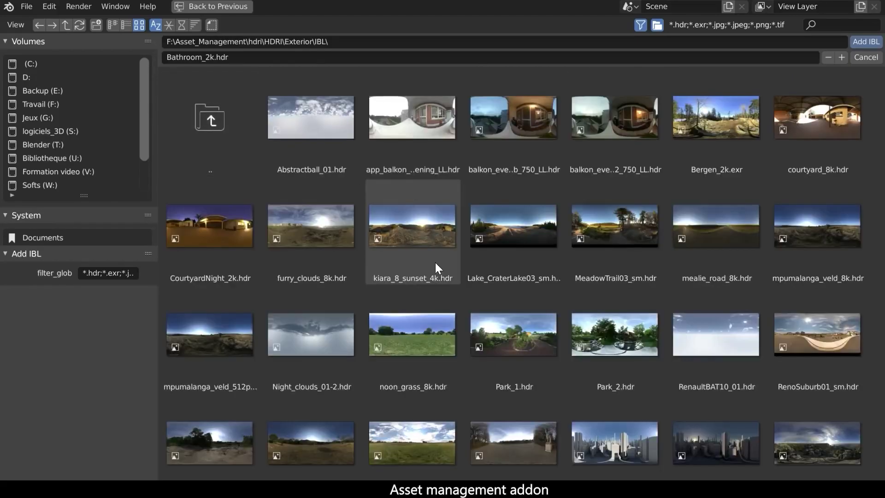
pyautogui.press('a')
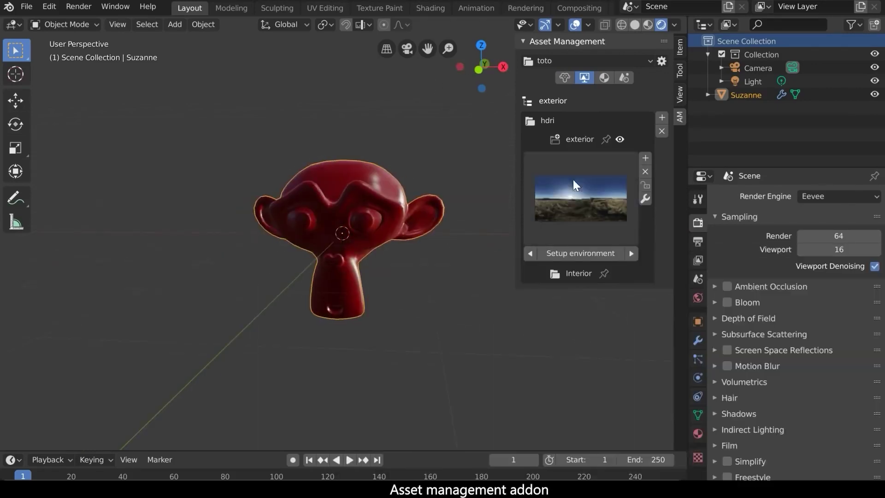
# - Switch between the Asset_Management and toto asset libraries, ending back on toto
pyautogui.moveTo(351, 291); pyautogui.dragTo(369, 295, button='middle')
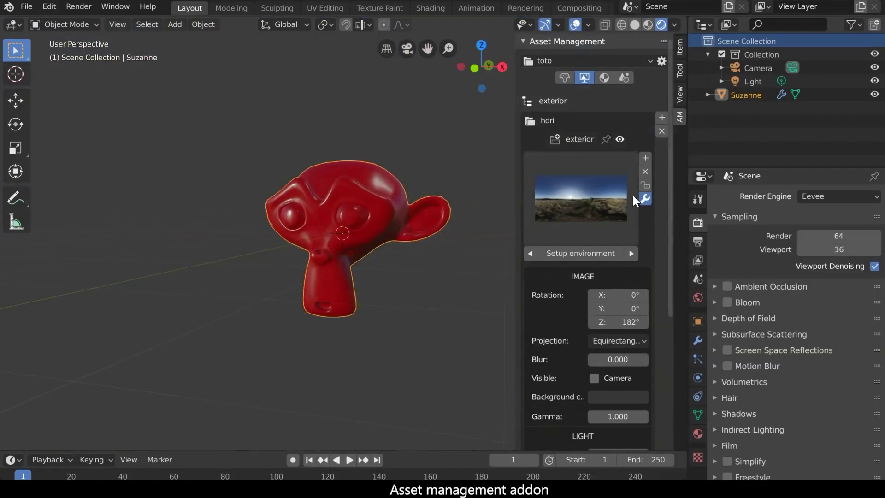
pyautogui.click(585, 61)
pyautogui.click(575, 76)
pyautogui.click(530, 62)
pyautogui.click(592, 86)
pyautogui.click(587, 60)
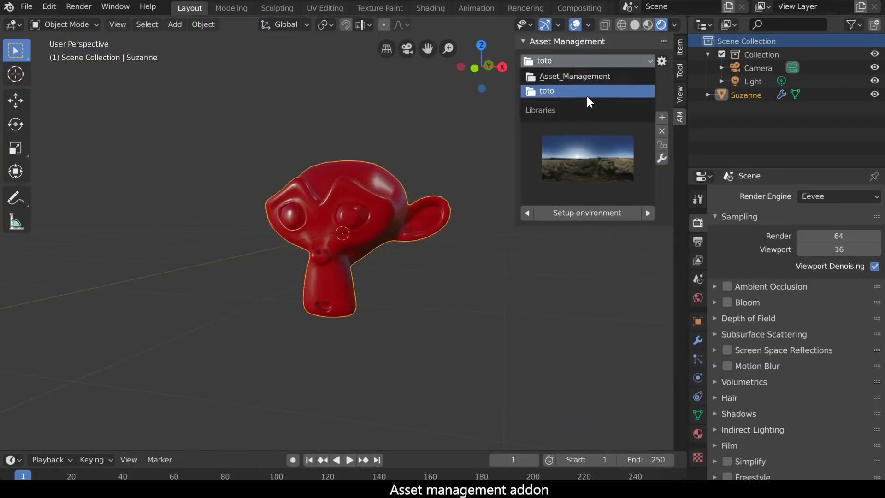
pyautogui.click(546, 91)
# - Remove the active asset library
pyautogui.click(662, 61)
pyautogui.click(682, 109)
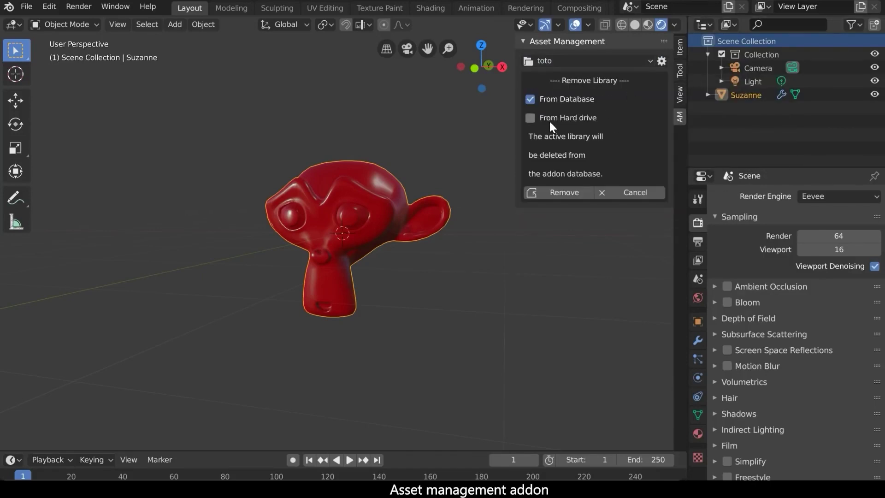
pyautogui.click(557, 192)
# - Add a new asset library from the lib_test_2_80 folder on the Travail (F:) drive
pyautogui.click(560, 62)
pyautogui.click(560, 75)
pyautogui.click(662, 61)
pyautogui.click(693, 90)
pyautogui.click(40, 104)
pyautogui.doubleClick(187, 267)
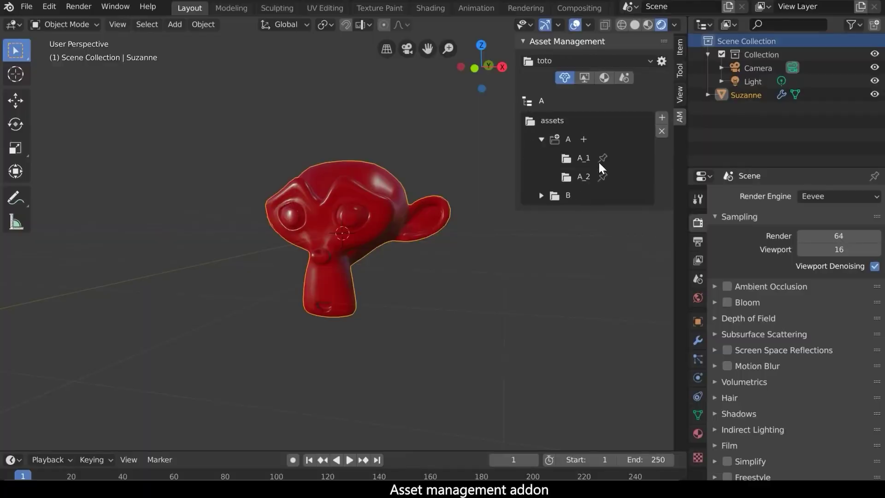
pyautogui.click(586, 194)
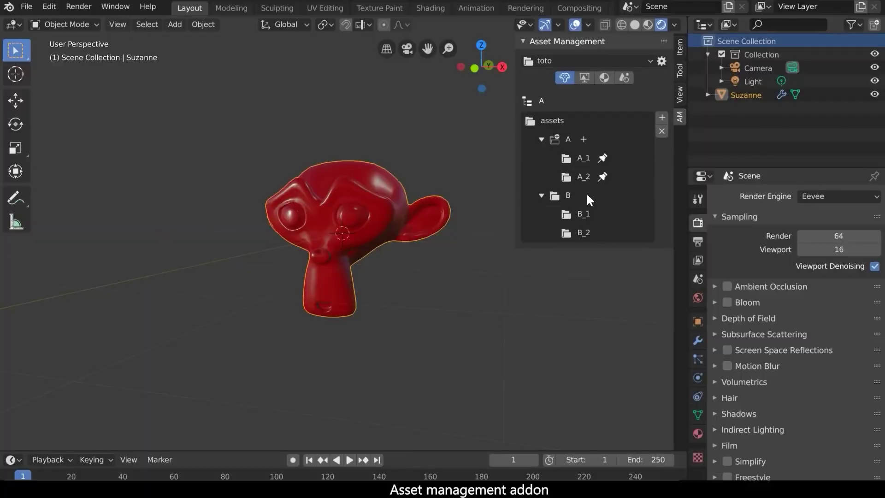
# - Browse the scene assets and the exterior HDRI thumbnails in the new library
pyautogui.click(540, 99)
pyautogui.click(565, 77)
pyautogui.click(585, 77)
pyautogui.click(582, 140)
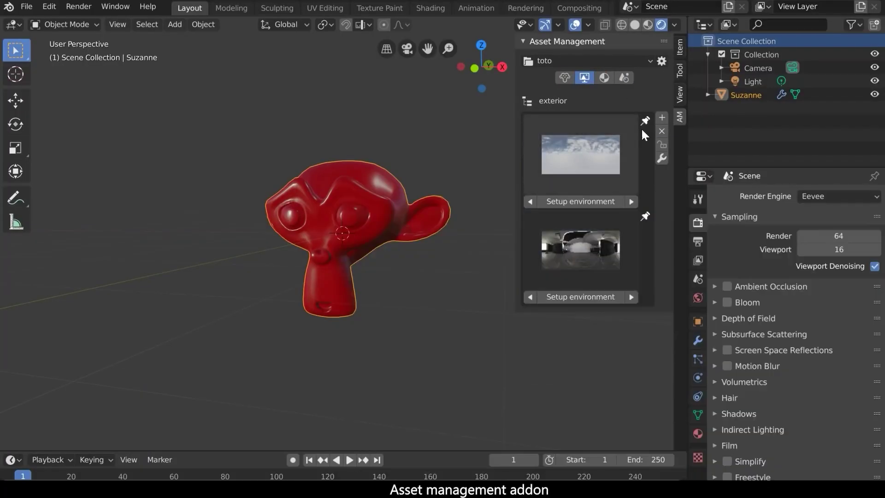
# - Show the two cube assets in the objects category with the viewport in solid shading
pyautogui.moveTo(476, 251); pyautogui.dragTo(451, 222, button='middle')
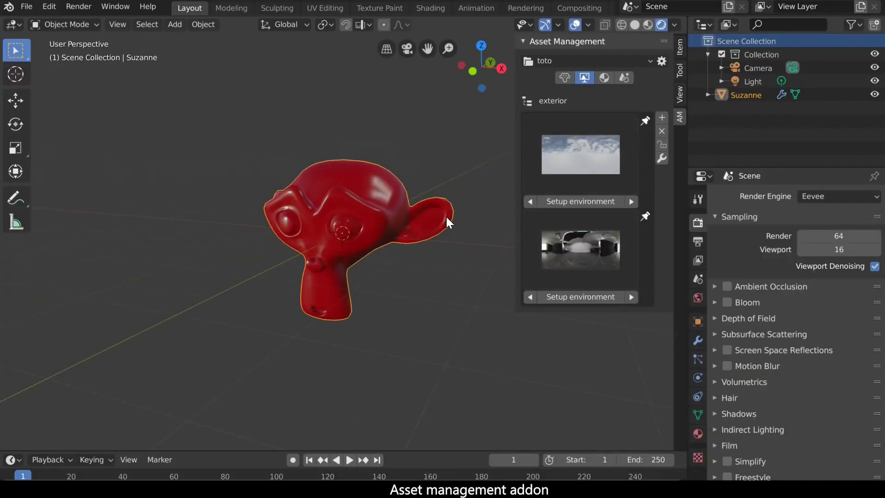
pyautogui.click(634, 24)
pyautogui.click(565, 77)
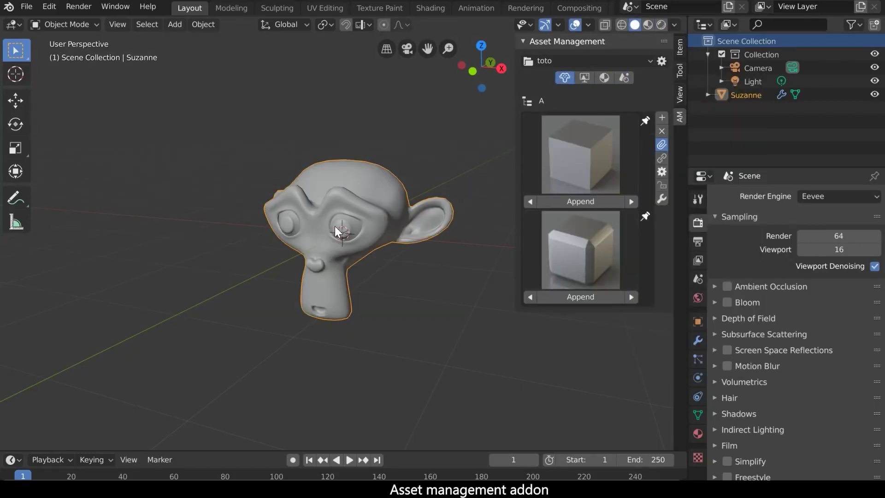